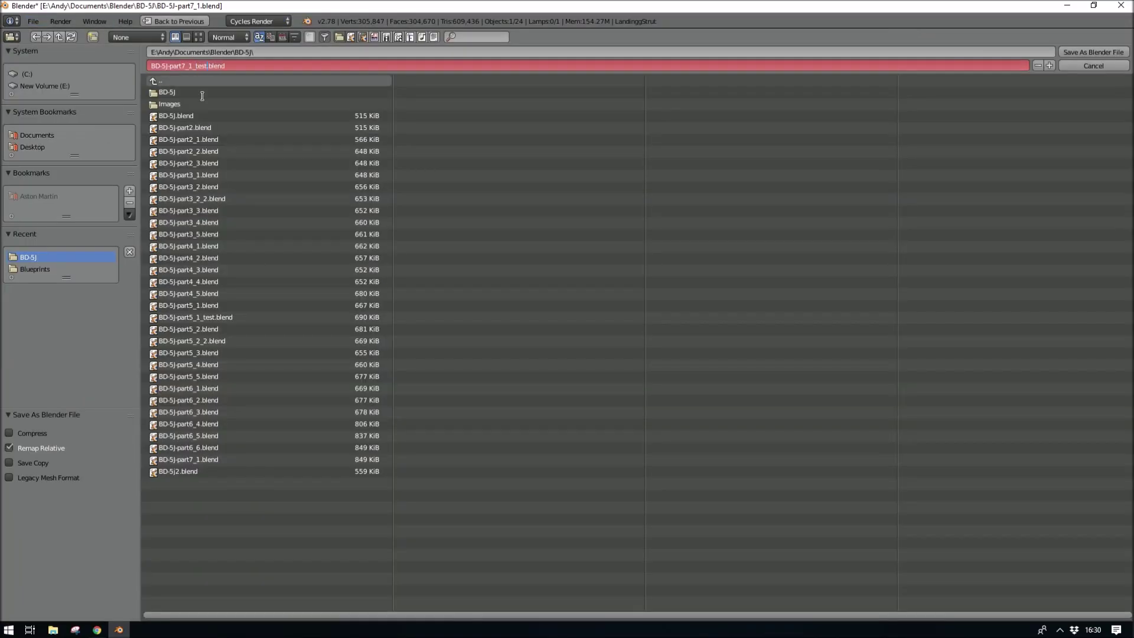
Save the file as BD-5J-part7_1_testExport.blend and unhide the canopy frame, canopy glass, crossbeam and elevators.
left_click(1093, 52)
right_click(990, 86)
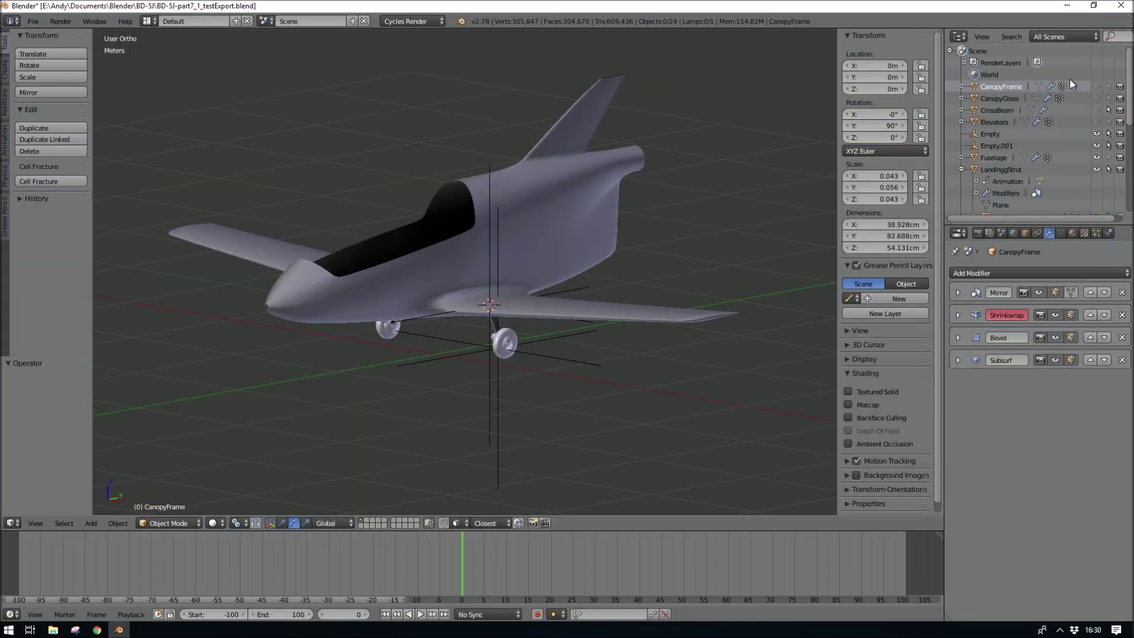
left_click_drag(1096, 86, 1099, 122)
Delete the CrossBeam, Empty, Empty.001 and LandinggStrut objects from the scene.
right_click(993, 110)
left_click(985, 150)
left_click(998, 122)
right_click(998, 123)
left_click(964, 124)
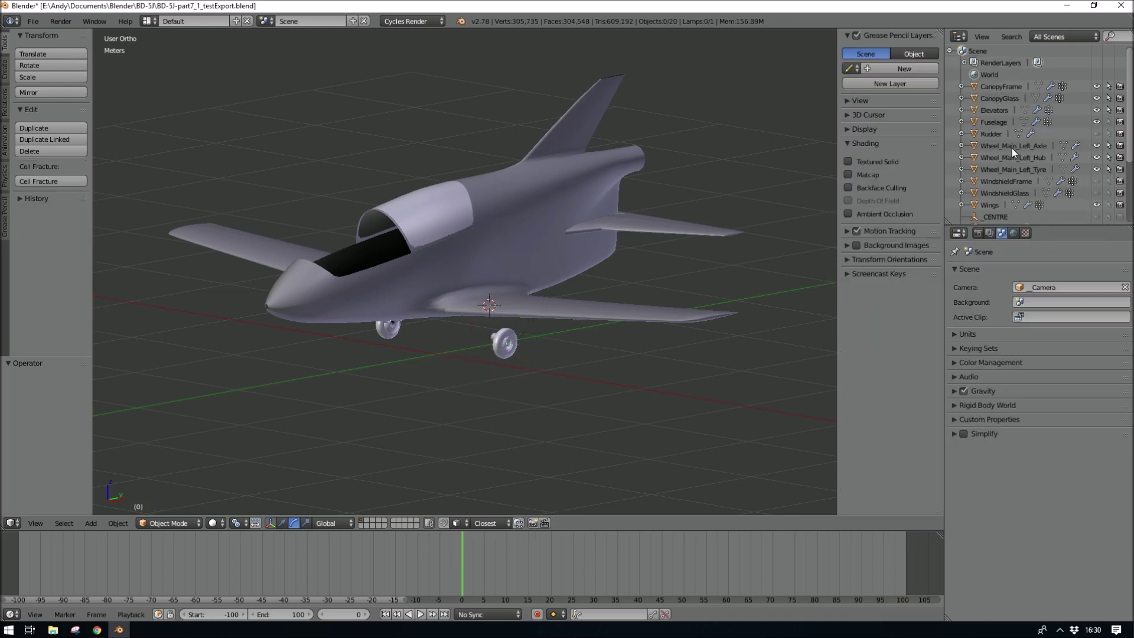
Delete the Wheel_Main_Left_Axle, Wheel_Main_Left_Hub and Wheel_Main_Left_Tyre objects.
right_click(1012, 147)
left_click(998, 150)
right_click(1004, 146)
left_click(984, 155)
right_click(998, 148)
left_click(986, 154)
Select the fuselage and wings, and unhide the rudder, windshield frame and windshield glass.
left_click(993, 122)
middle_click_drag(590, 236, 540, 290)
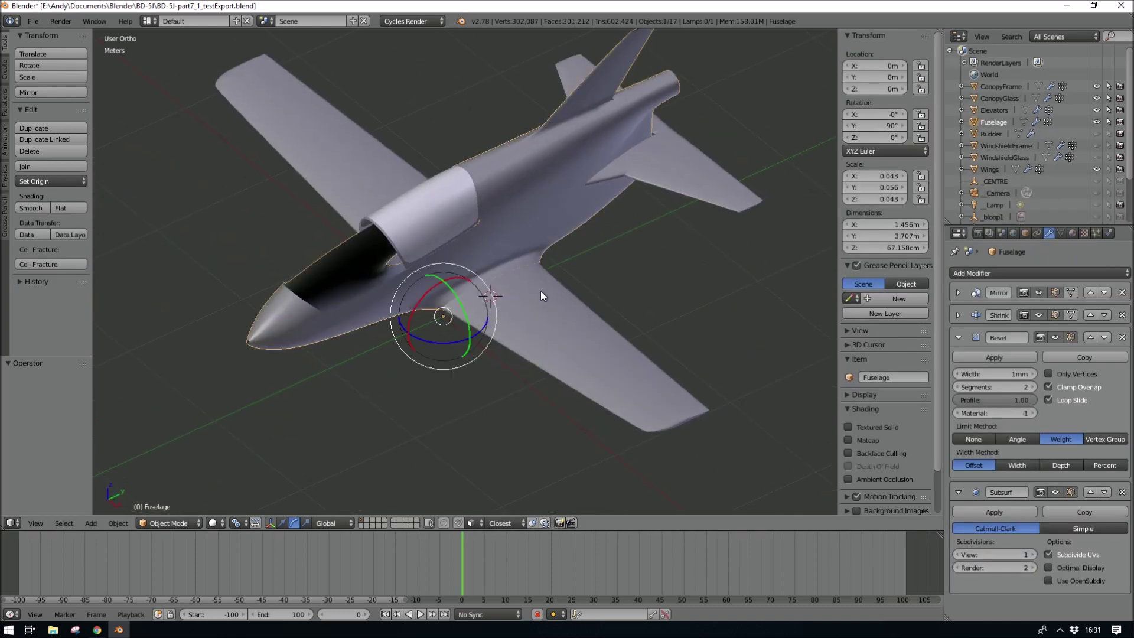
key("ctrl+space")
right_click(532, 304, "shift")
left_click_drag(1096, 157, 1096, 134)
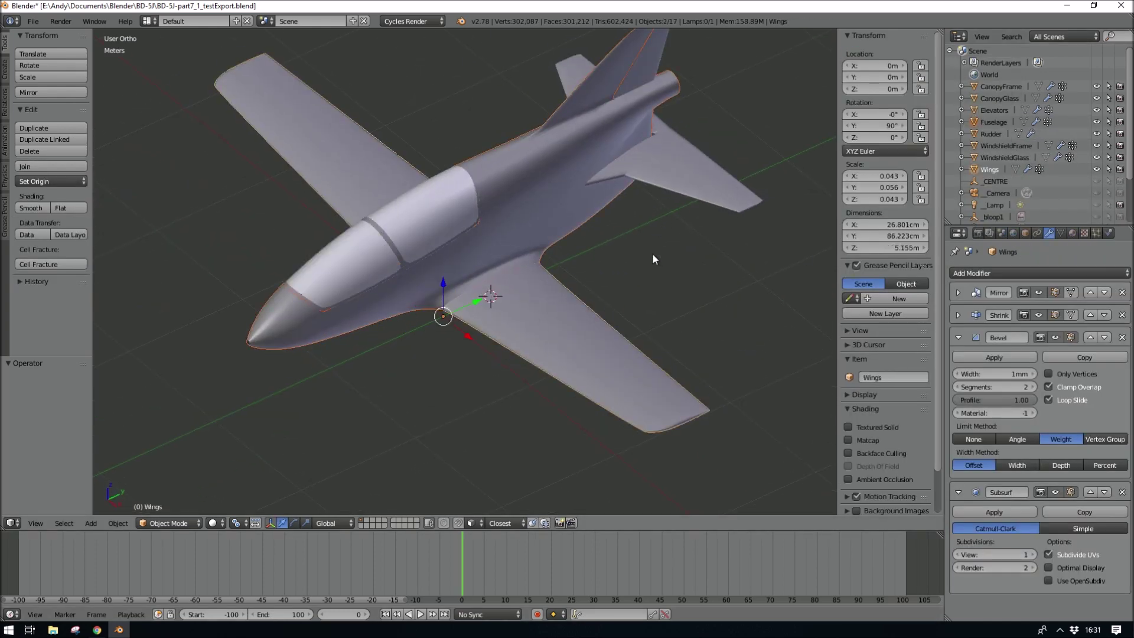
Try to join the wings, tail surfaces, canopy and windshield parts into the fuselage.
right_click(655, 177, "shift")
right_click(449, 225, "shift")
right_click(378, 260, "shift")
right_click(404, 268, "shift")
left_click(981, 133, "shift")
left_click(974, 121, "shift")
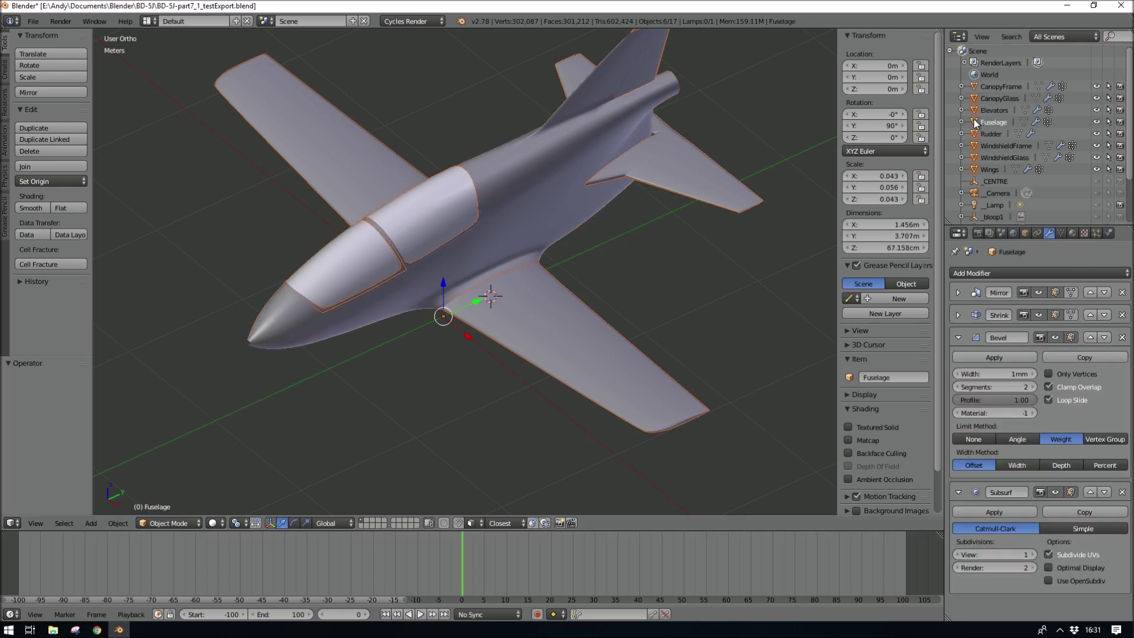
scroll(843, 419, "down", 3)
middle_click_drag(768, 366, 703, 306)
key("ctrl+j")
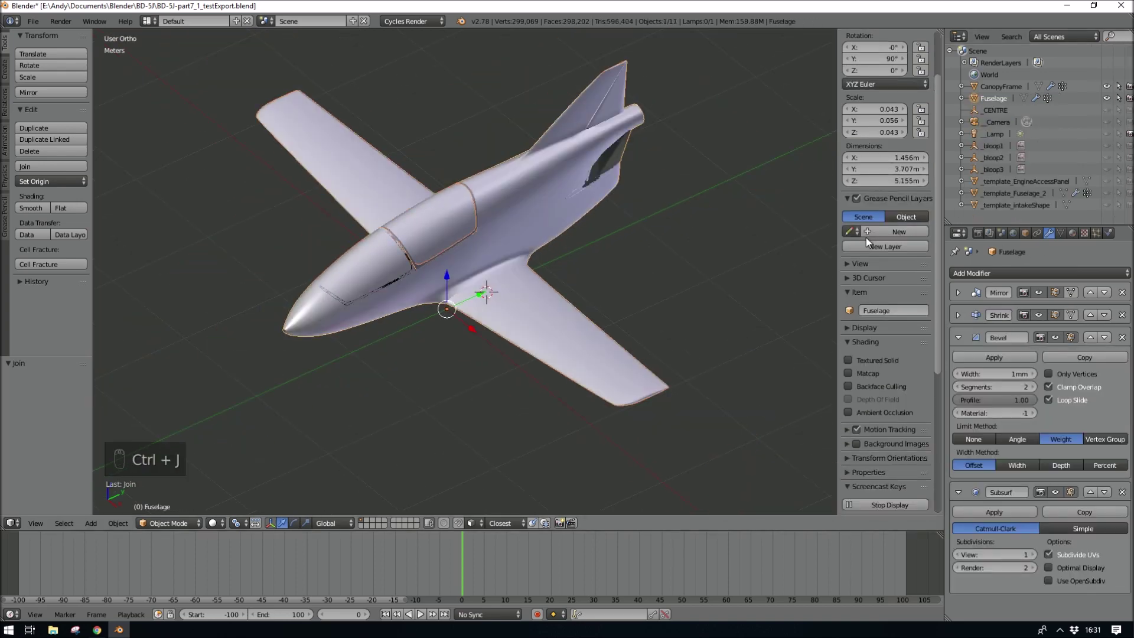
key("ctrl+z")
key("ctrl+z")
key("ctrl+z")
Apply the fuselage's Shrinkwrap, Bevel and Subsurf modifiers.
left_click(992, 334)
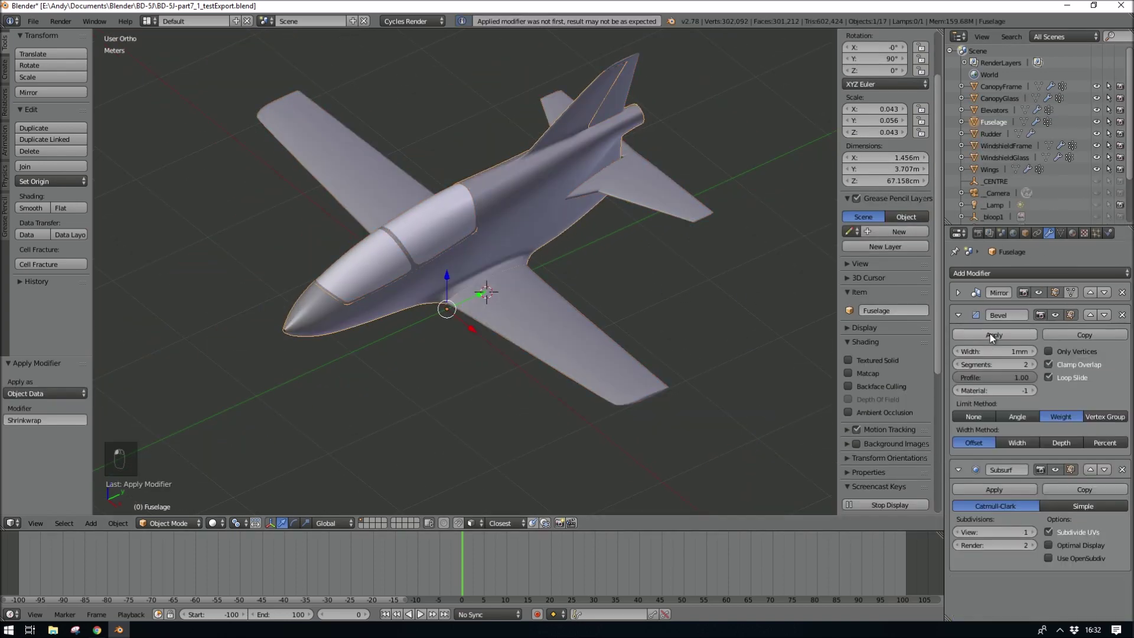
left_click(992, 335)
left_click(993, 335)
Try to join the windshield frame and neighbouring parts into the fuselage.
left_click(1003, 146)
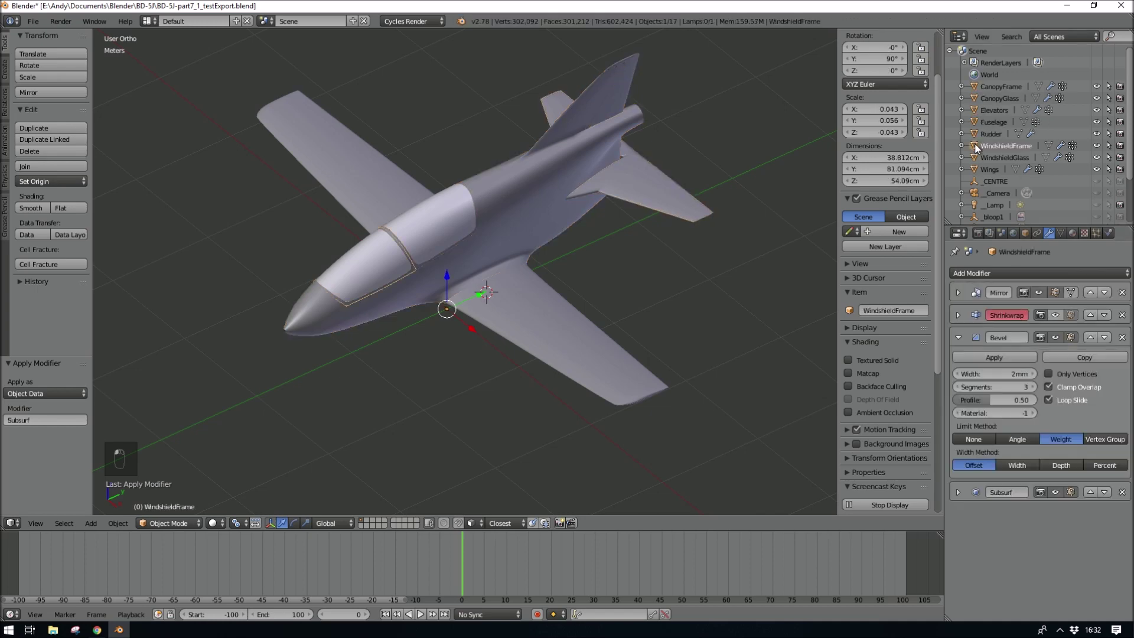
key("ctrl+j")
middle_click_drag(723, 296, 577, 258)
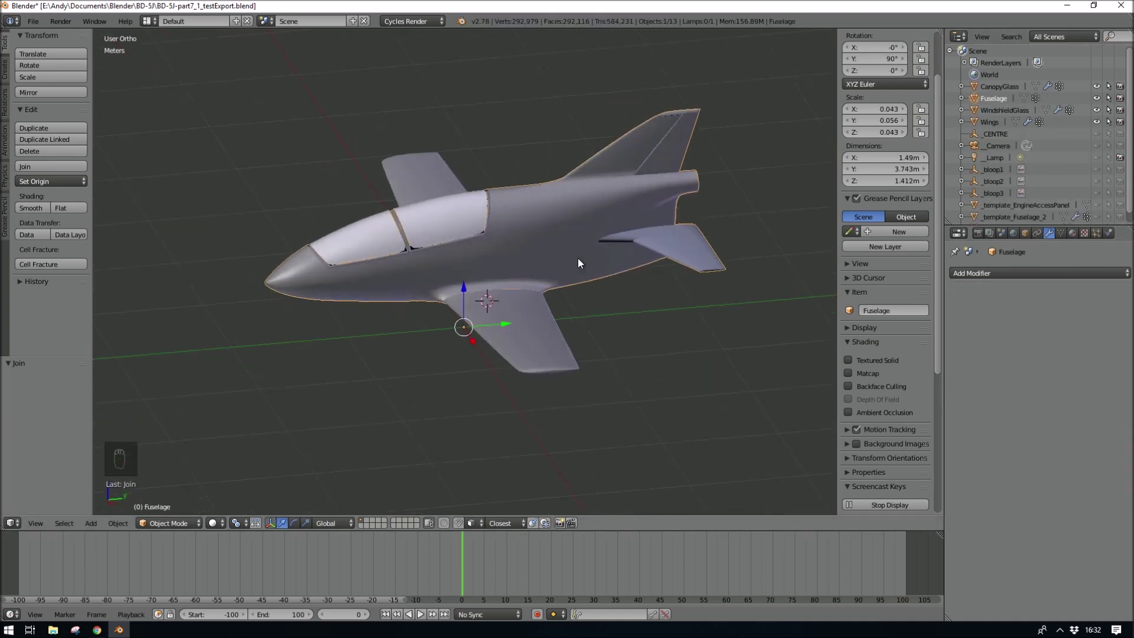
key("ctrl+z")
key("ctrl+z")
key("ctrl+z")
key("ctrl+z")
Target the canopy frame's Shrinkwrap at _template_Fuselage_2 and apply the Shrinkwrap modifiers of the canopy frame and windshield frame.
left_click(996, 364)
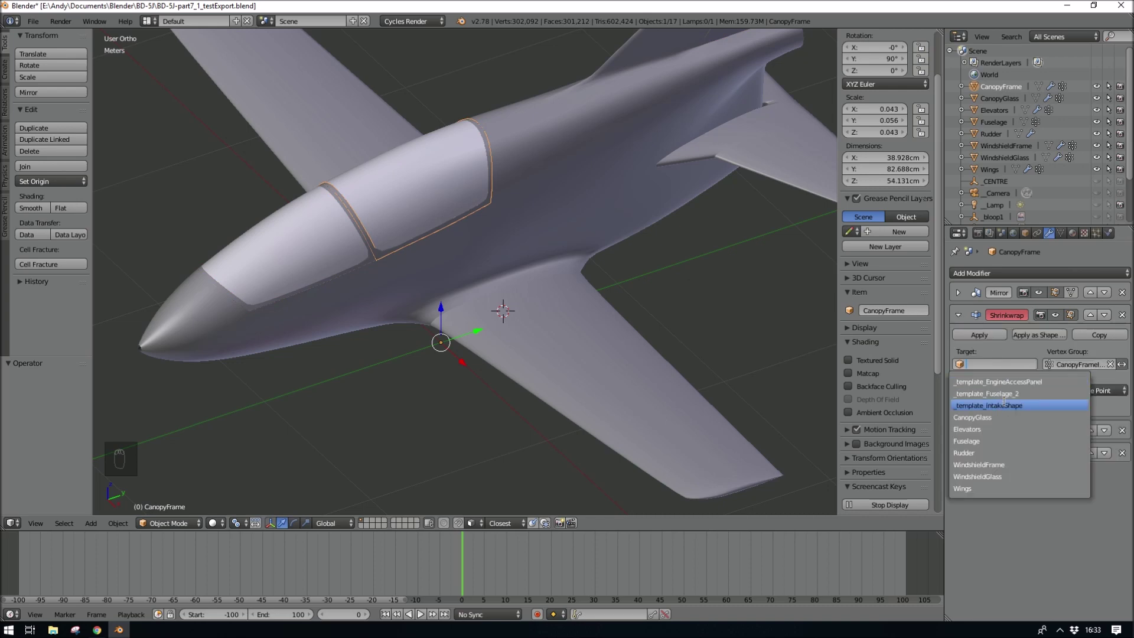
left_click(1001, 393)
left_click(983, 334)
left_click(993, 145)
left_click(990, 334)
Delete the _bloop1, _bloop2, _bloop3 and _template_EngineAccessPanel objects from the scene.
scroll(994, 163, "down", 3)
left_click(993, 163)
right_click(986, 165)
left_click(980, 173)
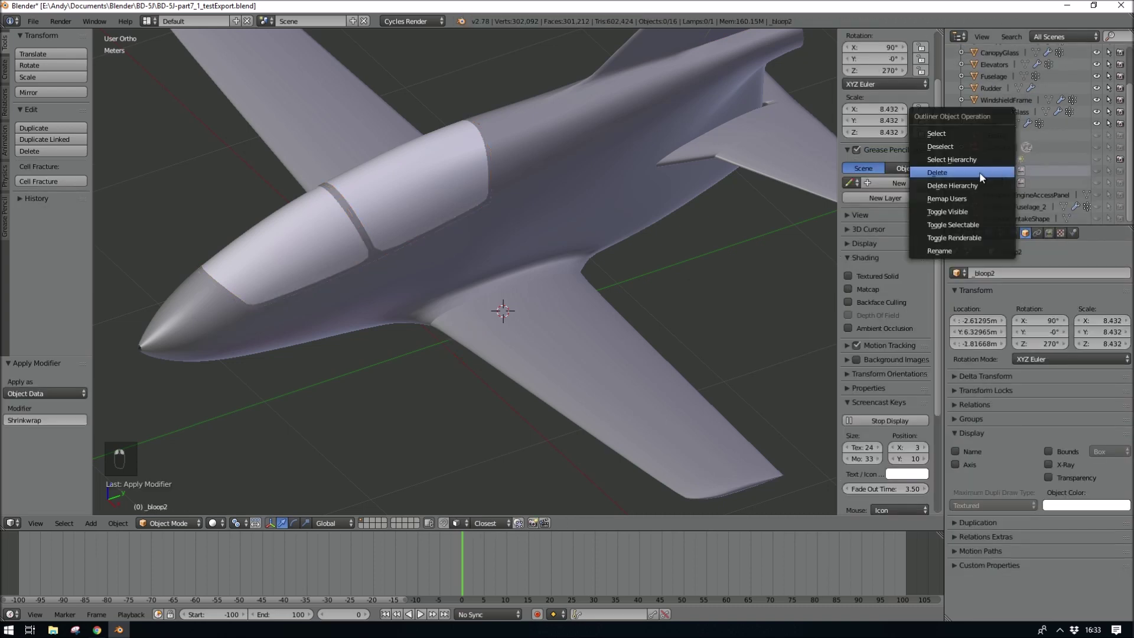
left_click(980, 173)
right_click(992, 182)
left_click(992, 182)
right_click(1005, 193)
left_click(1005, 193)
Try to apply the windshield glass's Shrinkwrap modifier, and apply the Shrinkwrap modifier of the canopy glass.
left_click(998, 147)
left_click(977, 334)
left_click(998, 88)
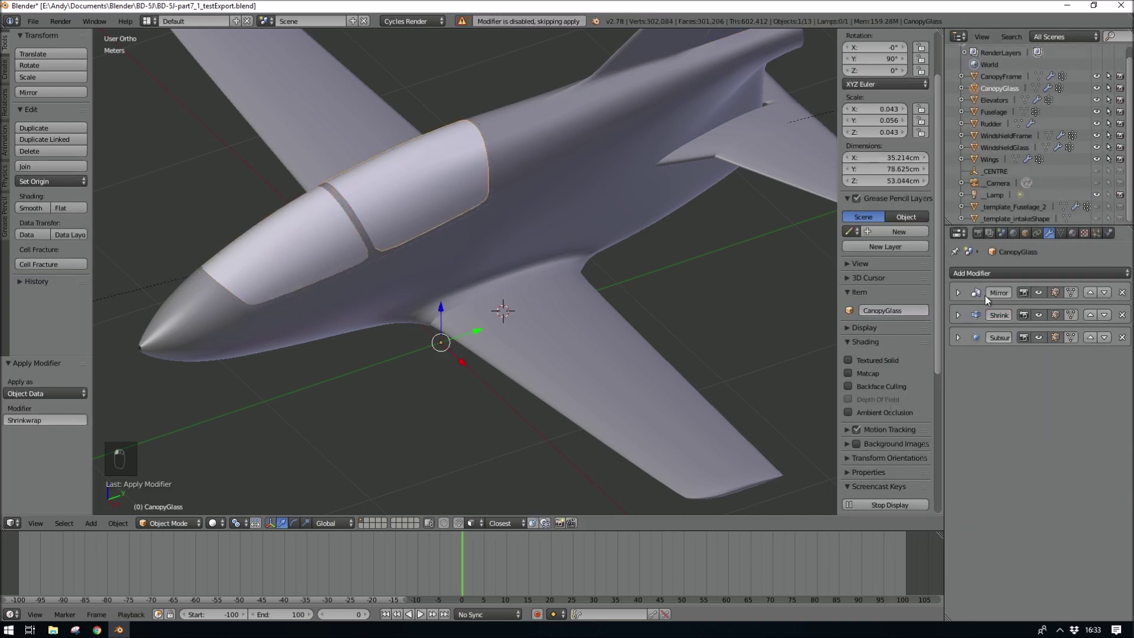
left_click(958, 315)
left_click(980, 334)
left_click(994, 100)
Try to join the canopy frame with the windshield frame.
left_click(997, 76)
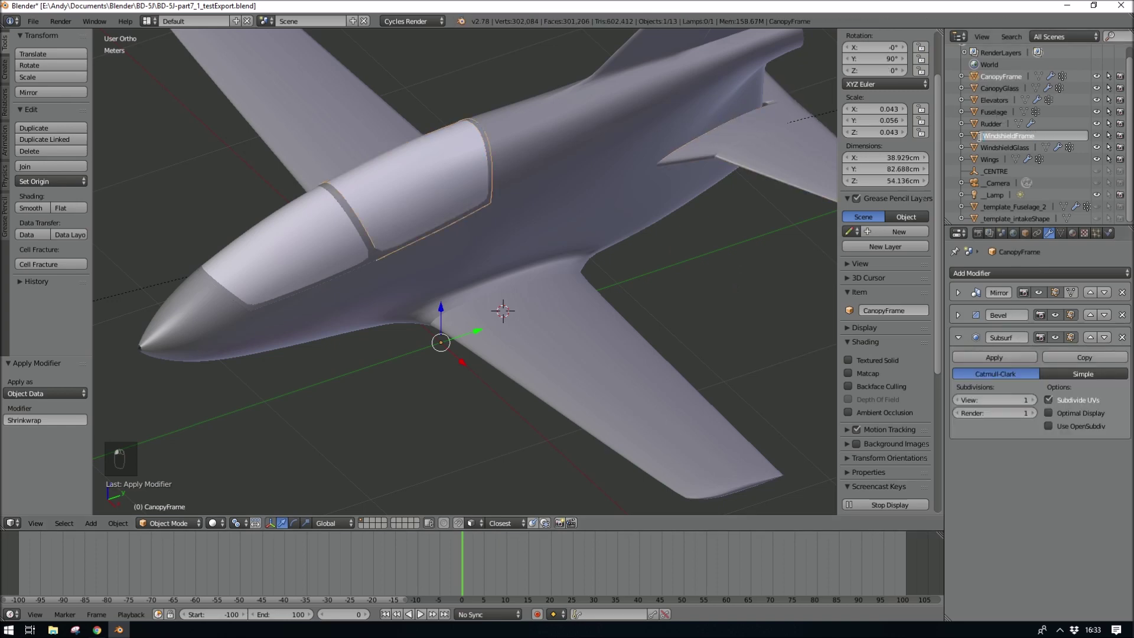
right_click(465, 229, "shift")
key("ctrl+j")
middle_click_drag(660, 228, 720, 245)
key("ctrl+z")
key("ctrl+z")
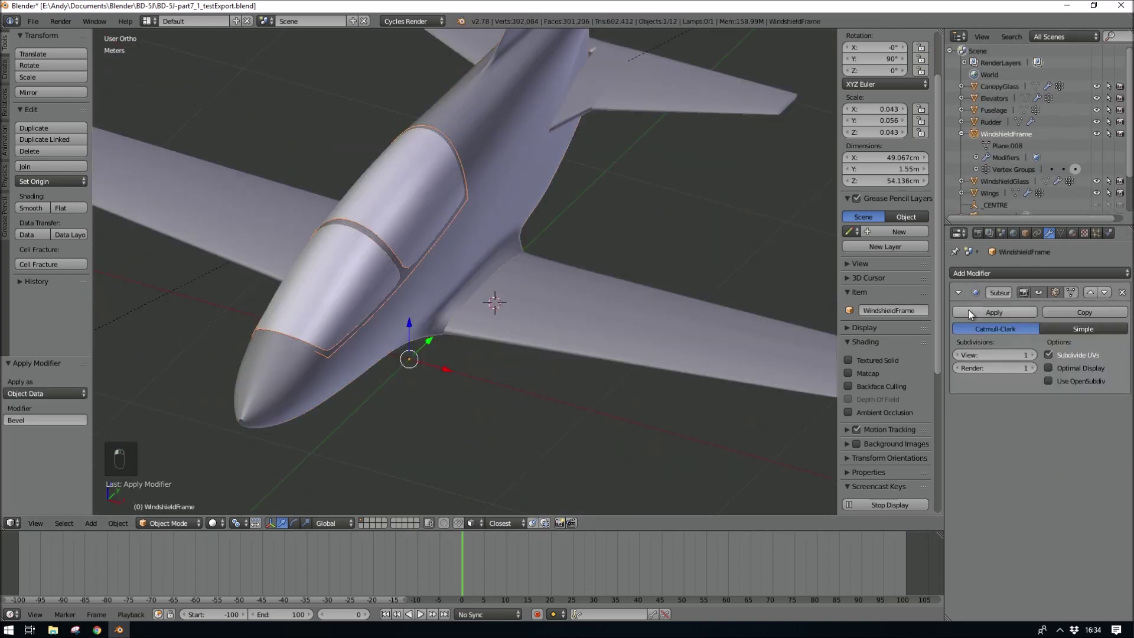
Apply the Subsurf modifier on the windshield frame and the remaining modifiers on the canopy glass.
left_click(969, 313)
middle_click_drag(792, 248, 750, 220)
left_click(999, 86)
left_click(993, 313)
Target the windshield glass's Shrinkwrap modifier at Fuselage and apply its Shrinkwrap, Mirror and Subsurf modifiers.
left_click(1004, 170)
left_click(958, 315)
left_click(1008, 363)
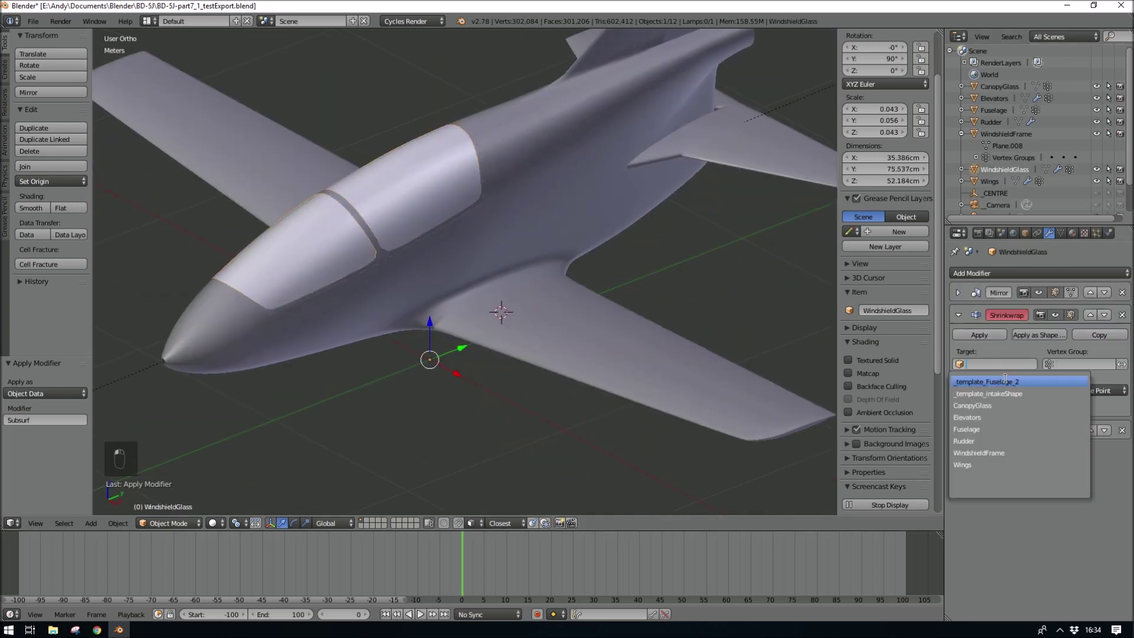
left_click(966, 428)
left_click(978, 335)
left_click(957, 292)
left_click(978, 312)
mouse_move(709, 342)
middle_mouse_down()
mouse_move(628, 295)
mouse_move(703, 339)
middle_mouse_up()
Join the windshield glass into the canopy glass object.
left_click(991, 86)
left_click(975, 170)
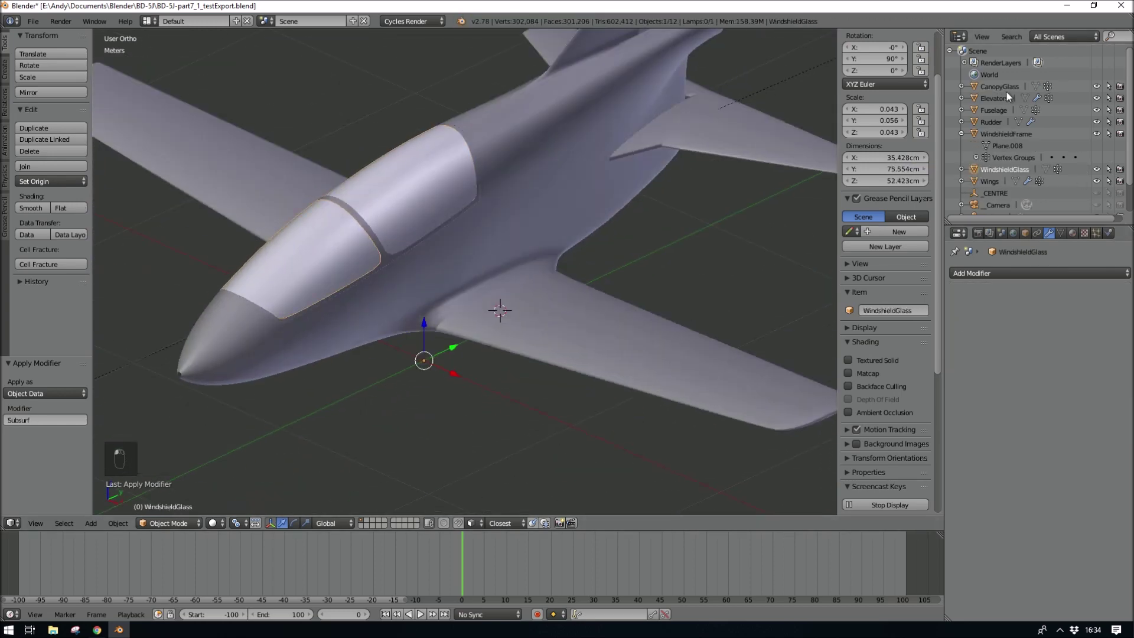
left_click(995, 86, "shift")
key("ctrl+j")
Join the elevators into the rudder object.
left_click(992, 110)
left_click(992, 98)
left_click(990, 122, "shift")
key("ctrl+j")
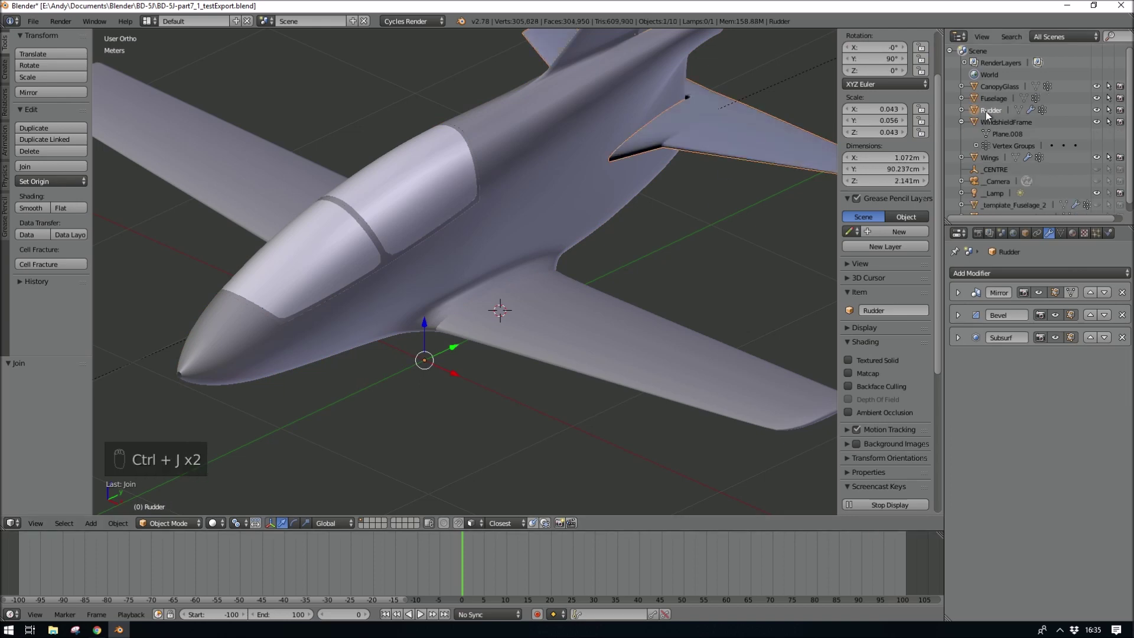
Try to join the windshield frame into the fuselage.
left_click(977, 123)
left_click(989, 98, "shift")
key("ctrl+j")
middle_click_drag(712, 275, 620, 266)
key("ctrl+z")
Apply the Mirror modifier on the joined rudder and elevators.
left_click(990, 110)
left_click(958, 292)
left_click(978, 311)
Undo the most recent operations on the aircraft parts.
key("ctrl+z")
key("ctrl+z")
key("ctrl+z")
key("ctrl+z")
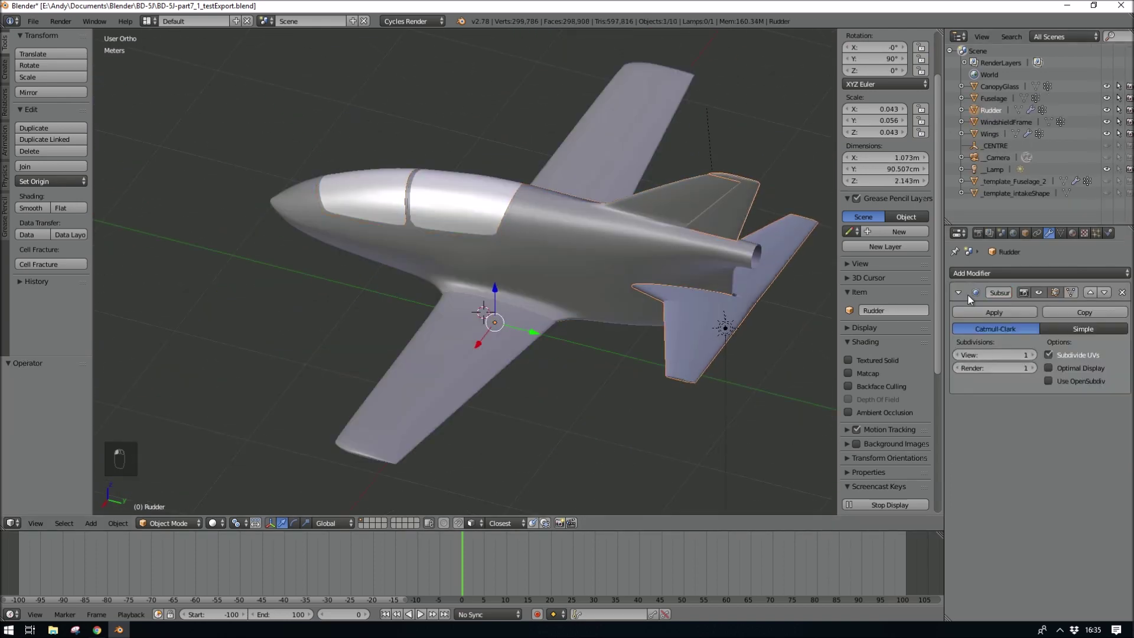
key("ctrl+z")
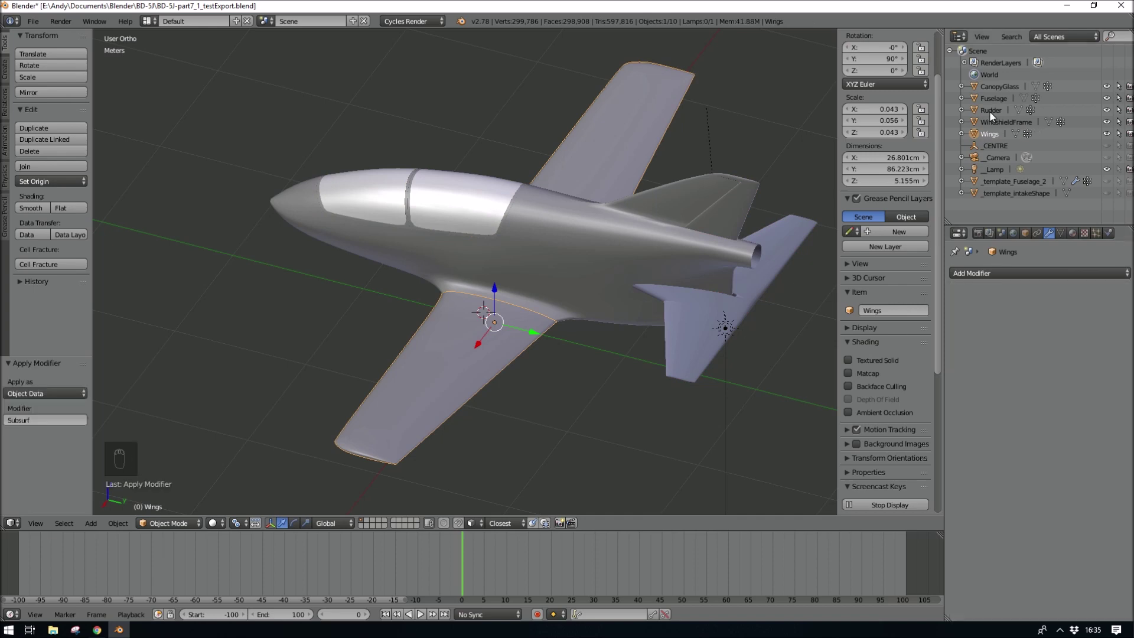
Join the wings, rudder and windshield frame into the fuselage object.
left_click(977, 111, "ctrl")
key("ctrl+j")
left_click(977, 98, "shift")
key("ctrl+j")
left_click(975, 110)
left_click(977, 98, "shift")
key("ctrl+j")
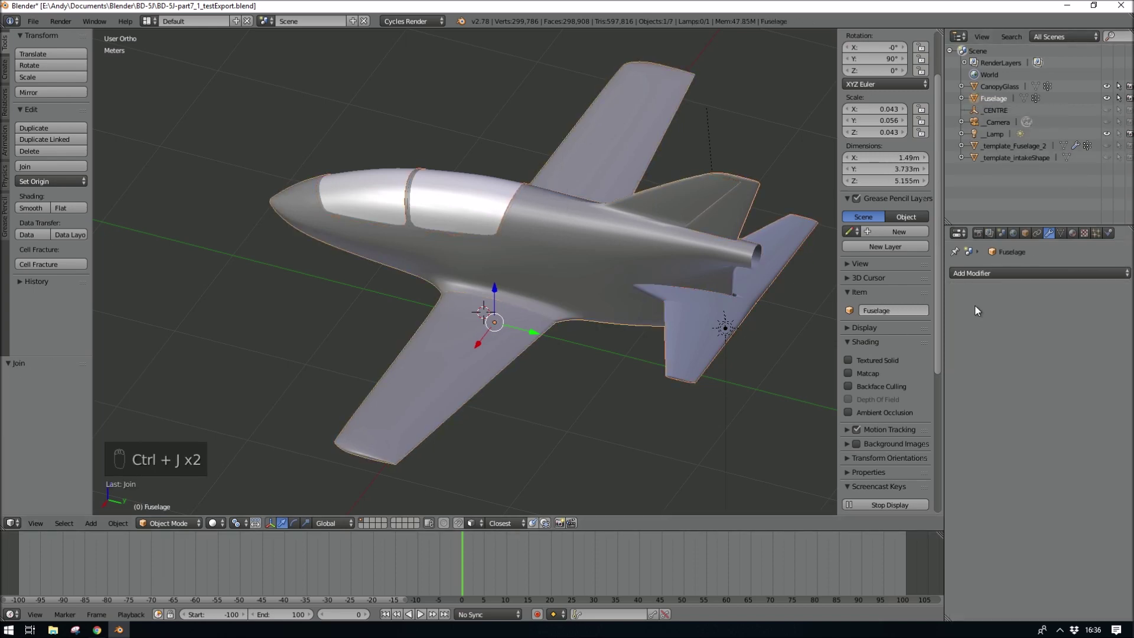
Set up the fuselage's material as Metal Material with a Glossy BSDF surface.
middle_click_drag(850, 195, 926, 186)
left_click(1072, 233)
left_click(957, 324)
left_click(1007, 366)
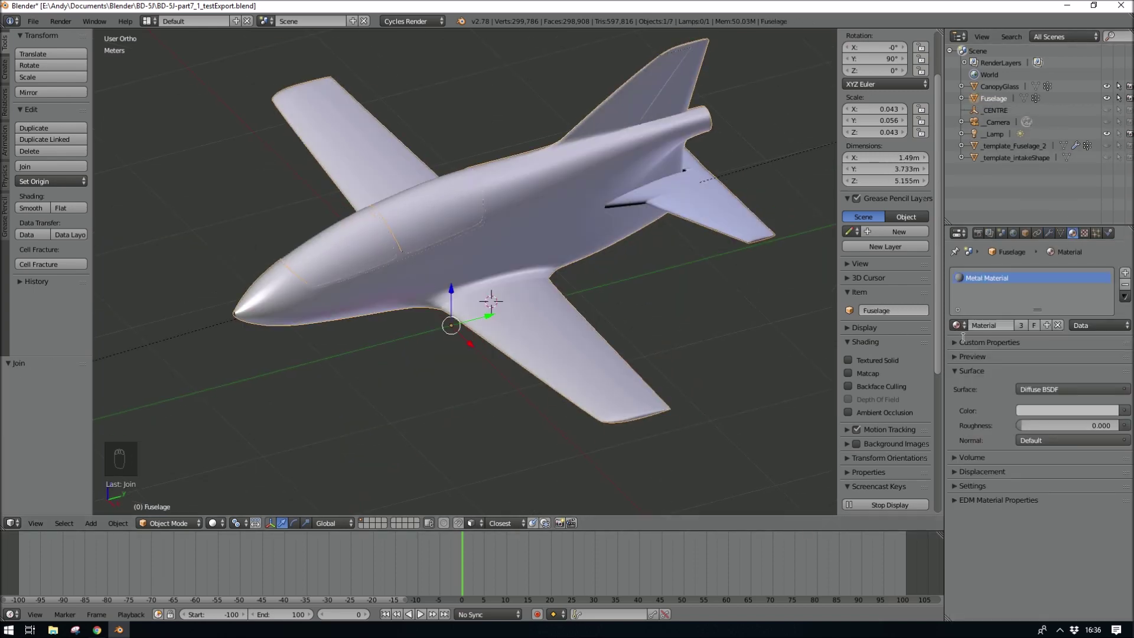
left_click(1045, 389)
left_click(1007, 233)
Split off a Node Editor area below the 3D view and enlarge it around the Metal Material nodes.
left_click_drag(3, 523, 5, 353)
left_click(11, 523)
left_click(41, 353)
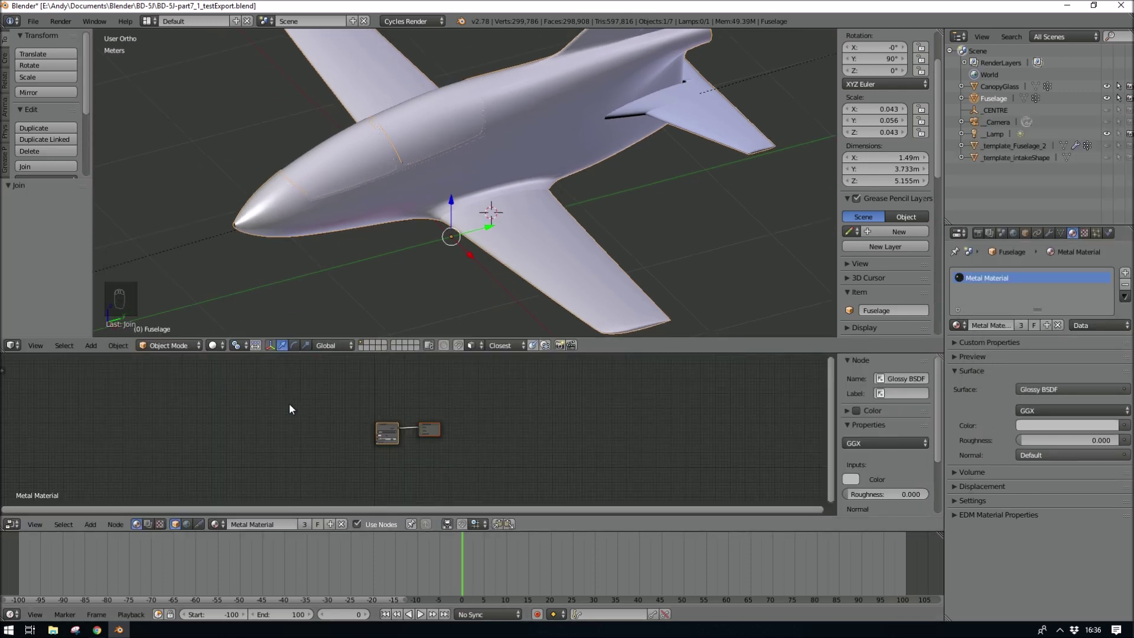
scroll(288, 403, "up", 7)
scroll(274, 419, "down", 4)
right_click_drag(325, 400, 377, 361)
left_click_drag(88, 353, 88, 121)
scroll(171, 312, "up", 6)
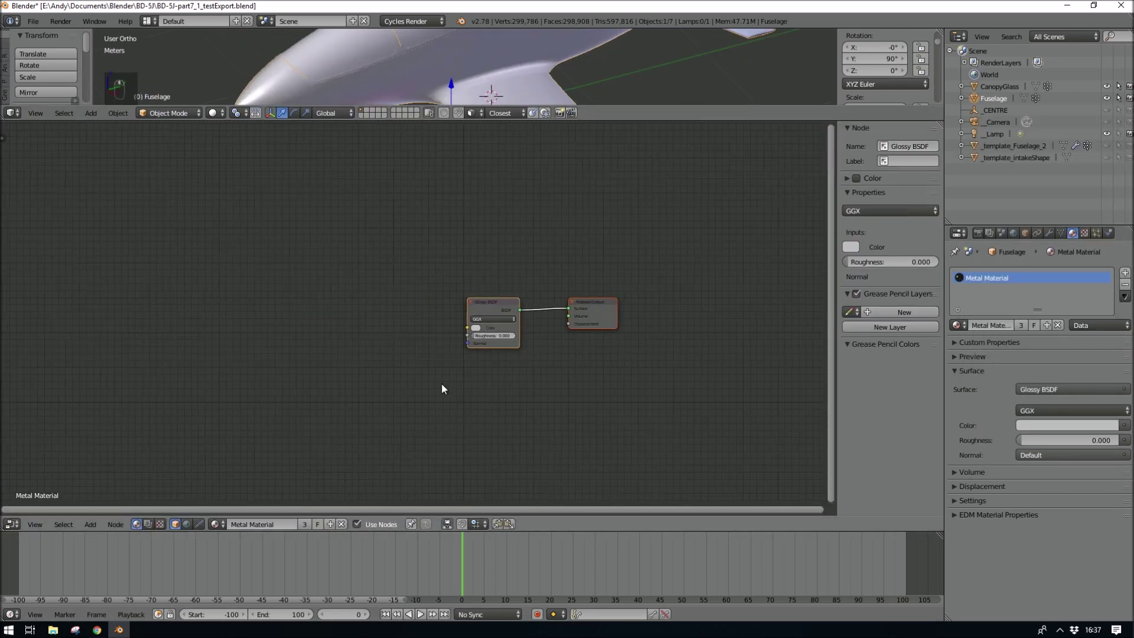
Add a second Glossy BSDF node below the first, keeping the first linked to the Material Output's Surface.
left_click(90, 524)
mouse_move(111, 475)
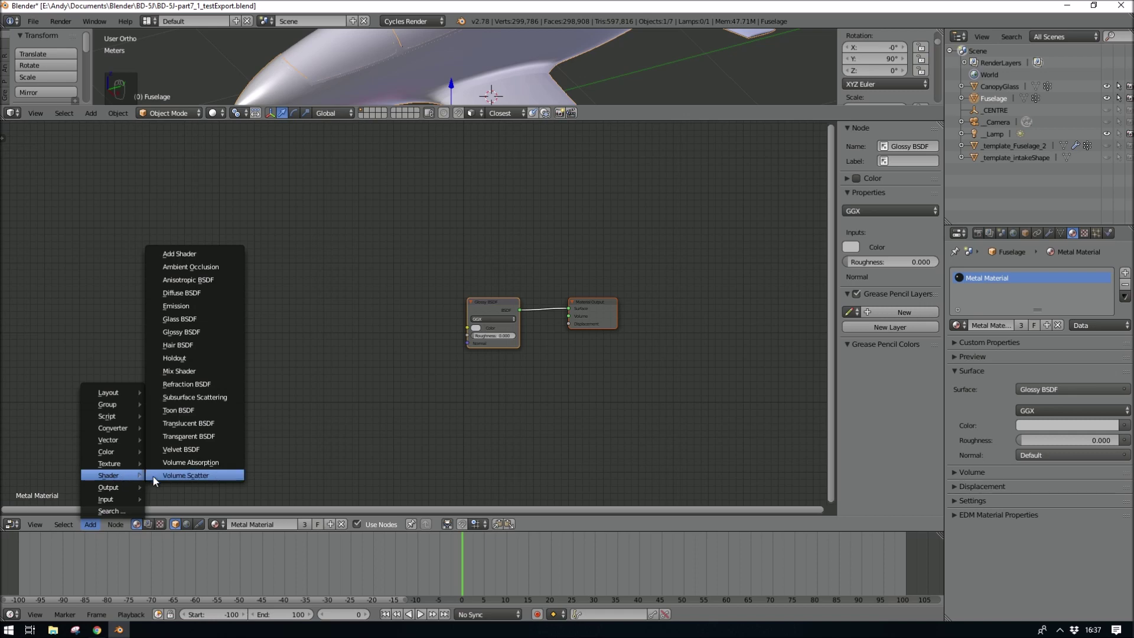
left_click(182, 332)
left_click(495, 378)
left_click_drag(520, 310, 568, 308)
Spread out the nodes, stacking the two Glossy BSDF nodes well ahead of the Material Output.
left_click_drag(508, 367, 499, 375)
left_click_drag(599, 302, 650, 319)
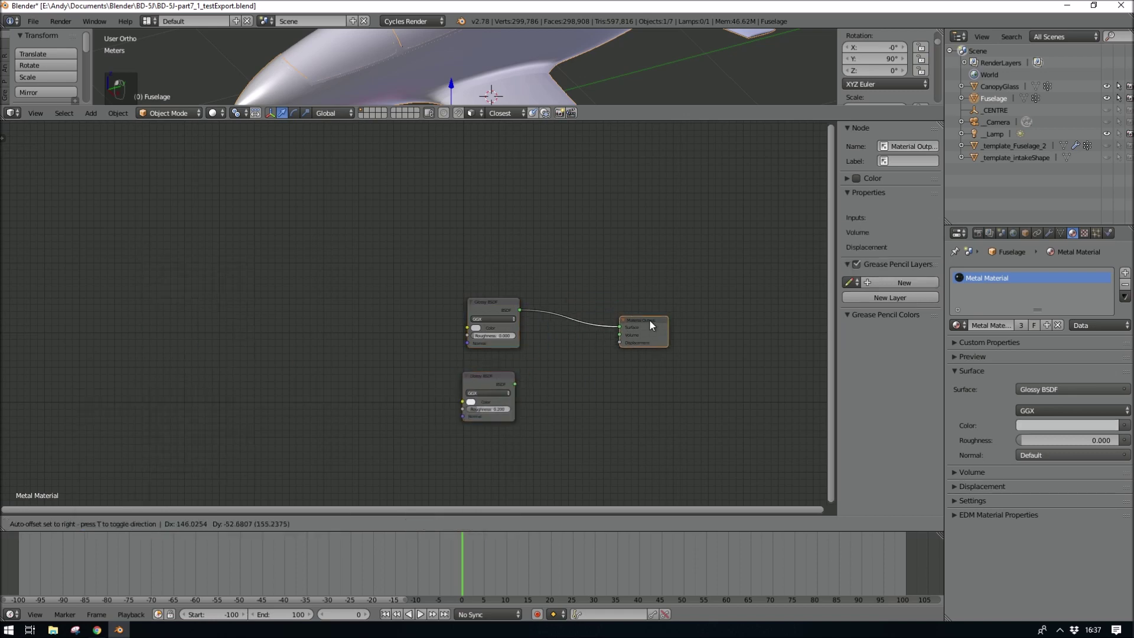
left_click_drag(498, 304, 432, 286)
left_click(116, 523)
left_click_drag(490, 376, 527, 362)
Insert a Mix Shader node that combines both Glossy BSDF nodes before the Material Output.
mouse_move(90, 523)
mouse_move(115, 475)
left_click(229, 371)
left_click(525, 331)
left_click(102, 523)
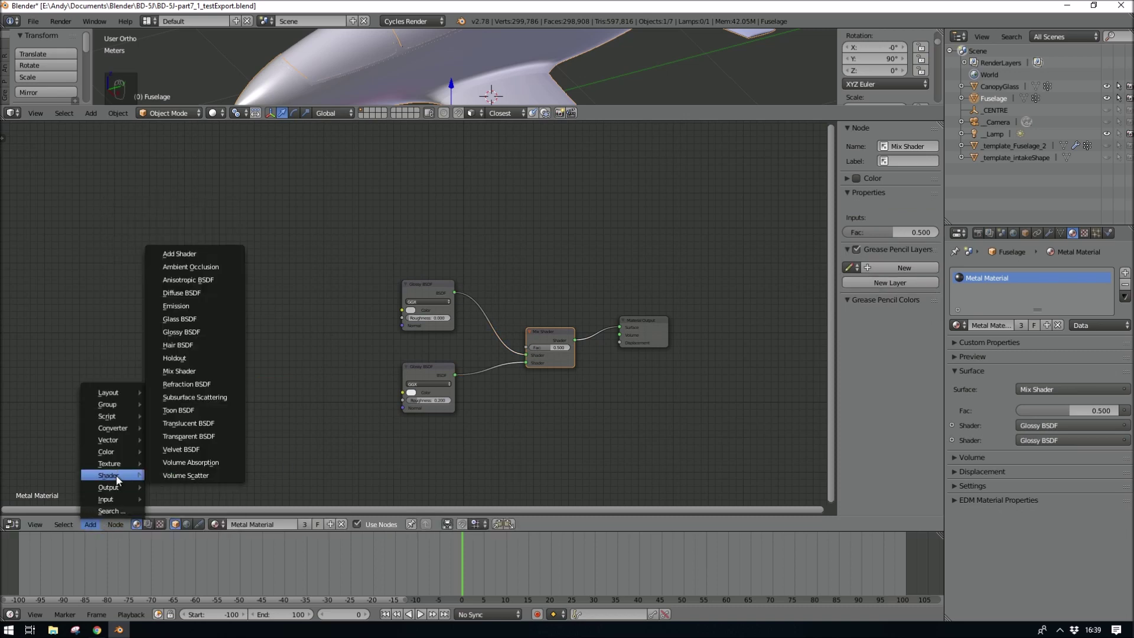
mouse_move(118, 503)
left_click(177, 463)
key("Escape")
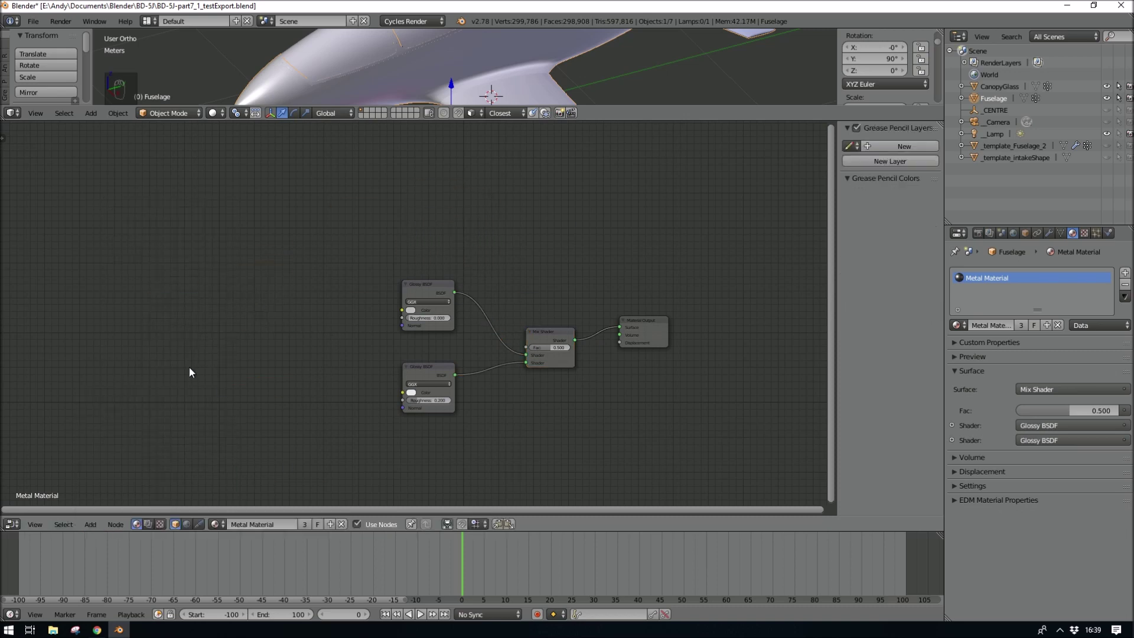
Add a MixRGB node and link its colour output to the Color inputs of both Glossy BSDF nodes.
left_click(91, 523)
mouse_move(107, 448)
left_click(177, 449)
left_click(284, 312)
left_click_drag(333, 328, 402, 392)
left_click(292, 367)
Add an RGB Curves node, link its colour output to the MixRGB node's Fac input and place it ahead of that node.
left_click(90, 524)
mouse_move(118, 451)
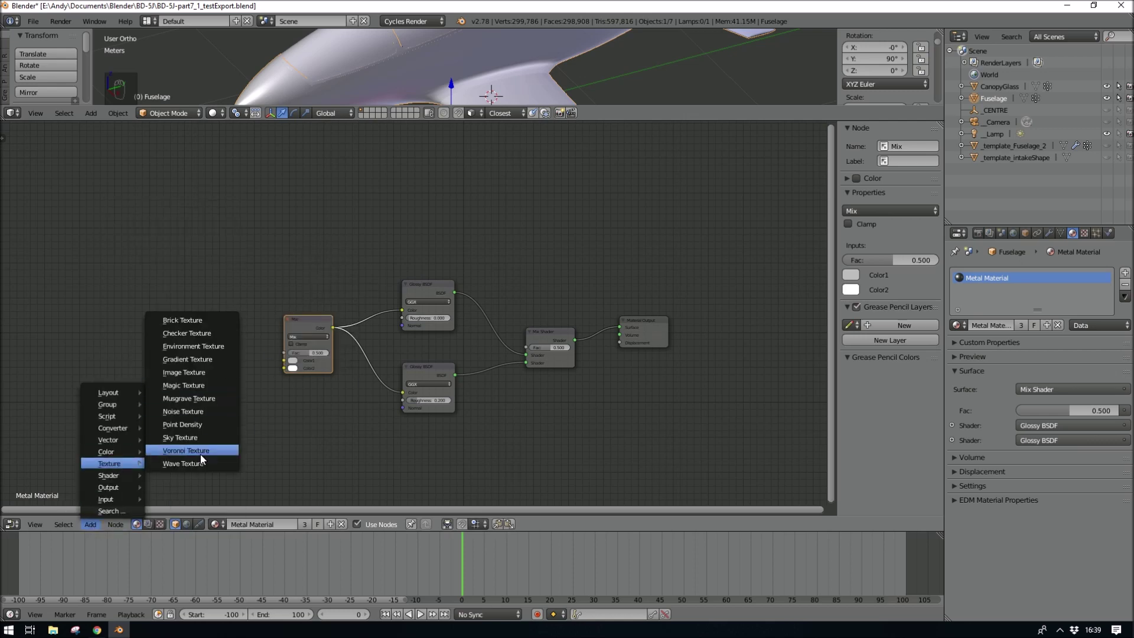
left_click(180, 529)
left_click(157, 283)
mouse_move(241, 296)
left_mouse_down()
mouse_move(267, 356)
mouse_move(284, 352)
left_mouse_up()
left_click_drag(201, 288, 155, 288)
Enlarge the 3D view and switch it to Rendered shading to preview the metal material.
left_click_drag(615, 121, 615, 189)
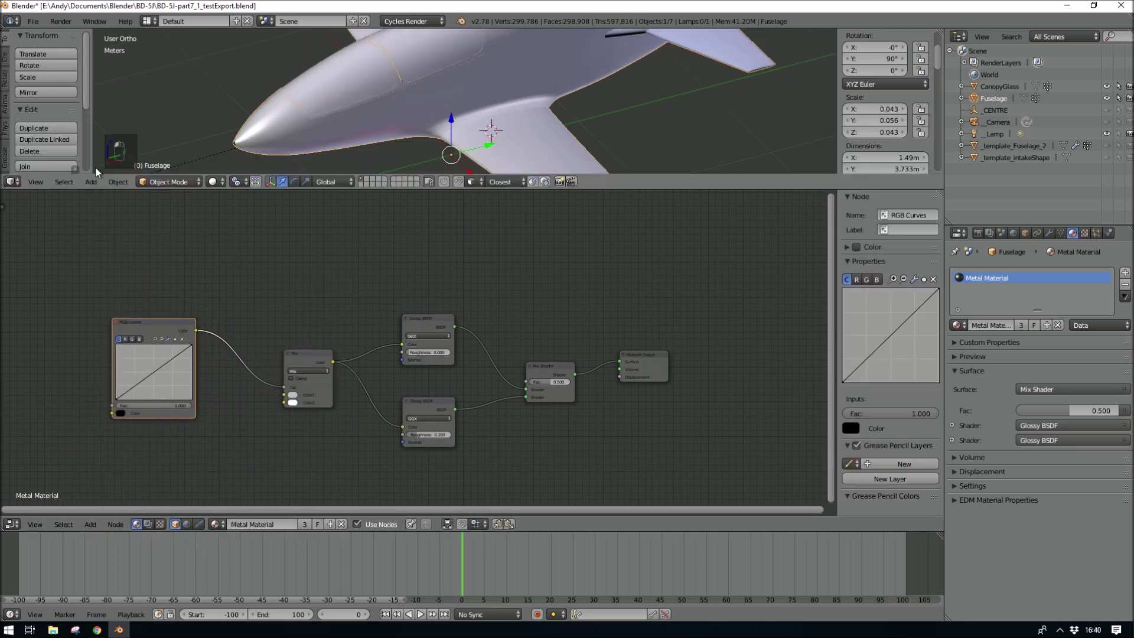
left_click(215, 181)
left_click(239, 87)
middle_click_drag(345, 158, 390, 183)
Add a Layer Weight node above the Mix Shader.
left_click(91, 524)
mouse_move(114, 475)
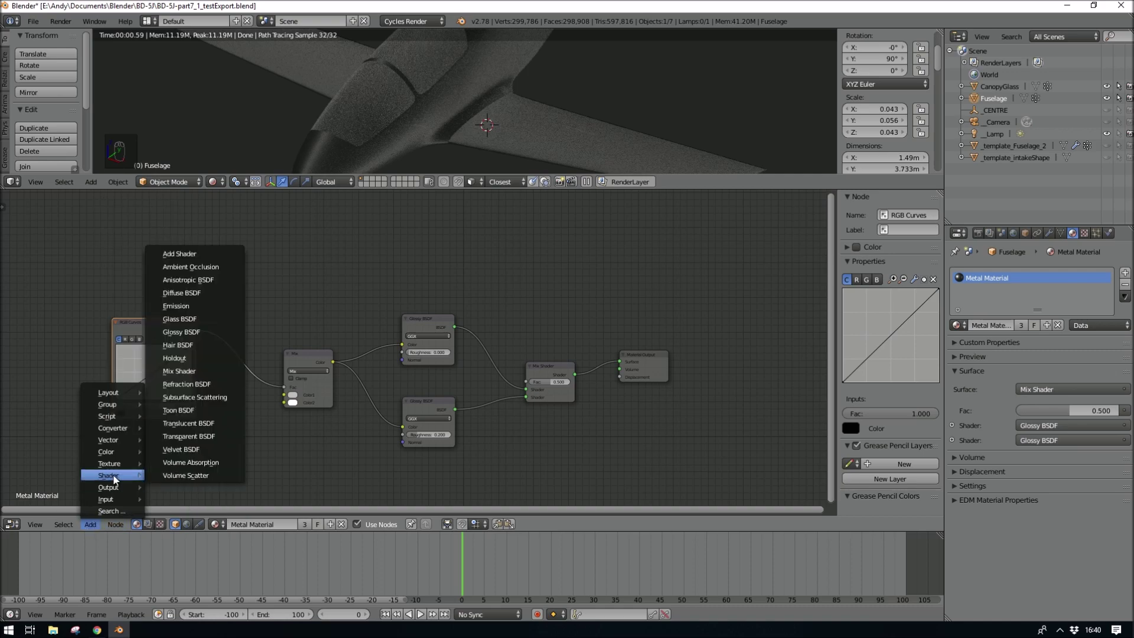
mouse_move(107, 499)
left_click(172, 495)
left_click(541, 283)
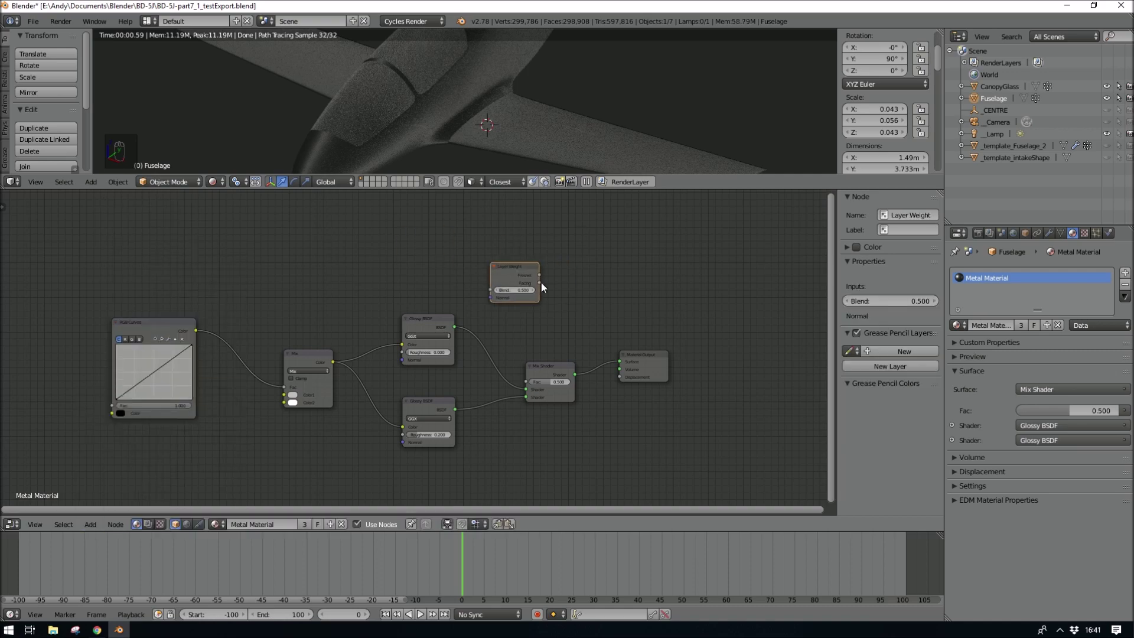
Link the Layer Weight node's Facing output to the Mix Shader's Fac input and bend the RGB curve into a wavy shape.
left_click_drag(539, 282, 526, 382)
left_click_drag(175, 357, 173, 373)
left_click_drag(139, 382, 139, 377)
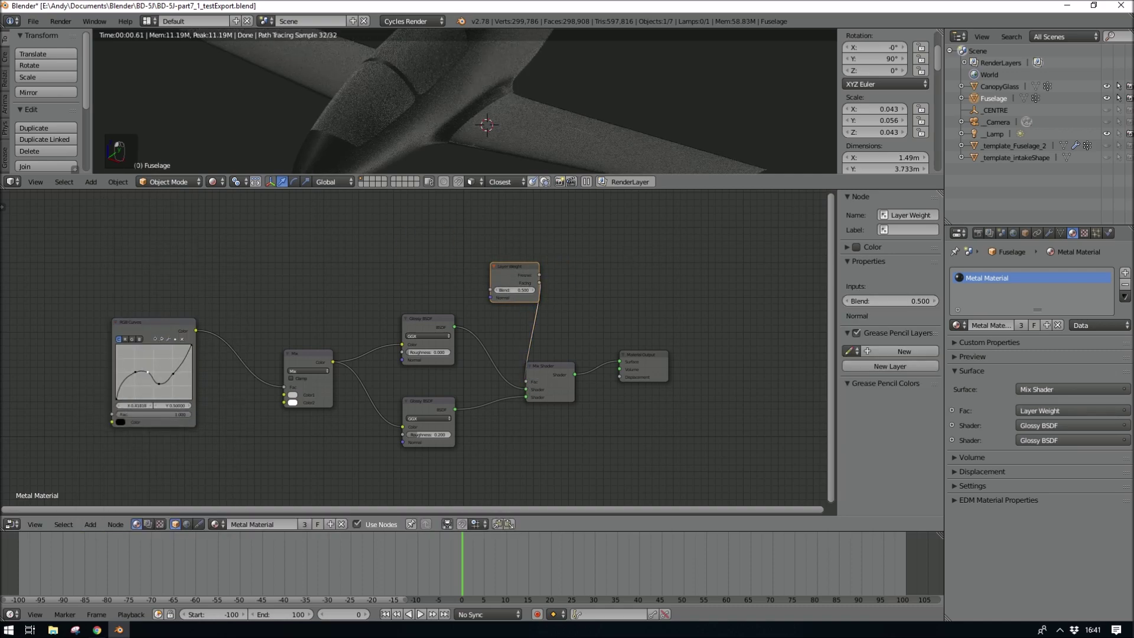
Merge the node editor area into the 3D view and switch the viewport shading to Solid.
left_click_drag(939, 193, 670, 243)
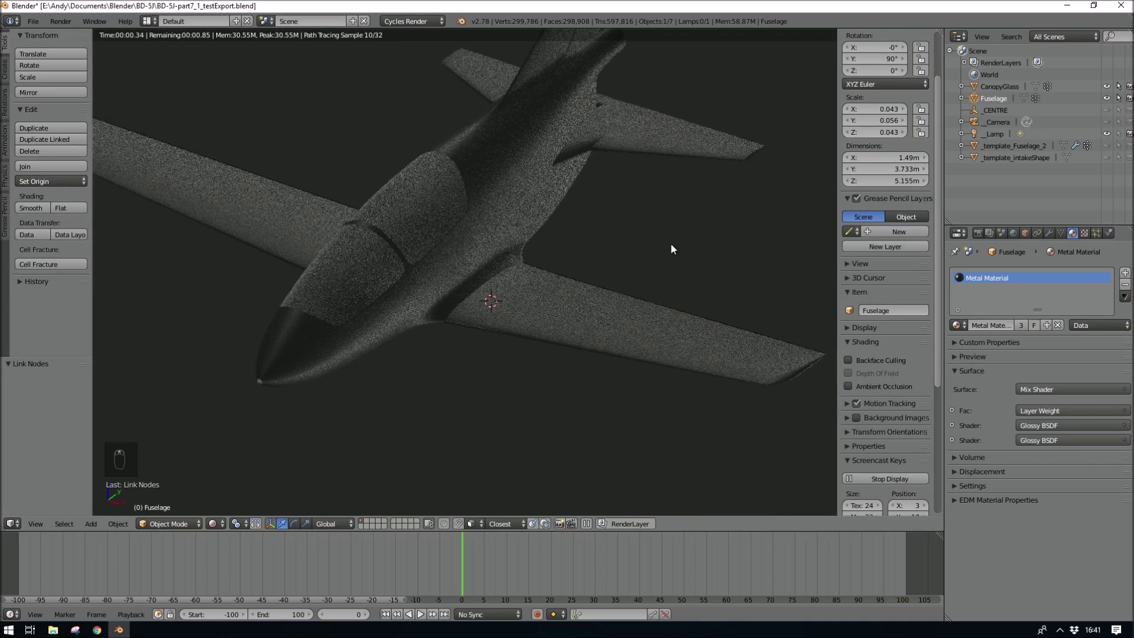
key("KP_5")
key("Escape")
left_click(214, 523)
left_click(230, 468)
Unwrap the entire Fuselage mesh with Smart UV Project at a 66 degree angle limit and return to Object Mode.
key("Tab")
key("a")
key("a")
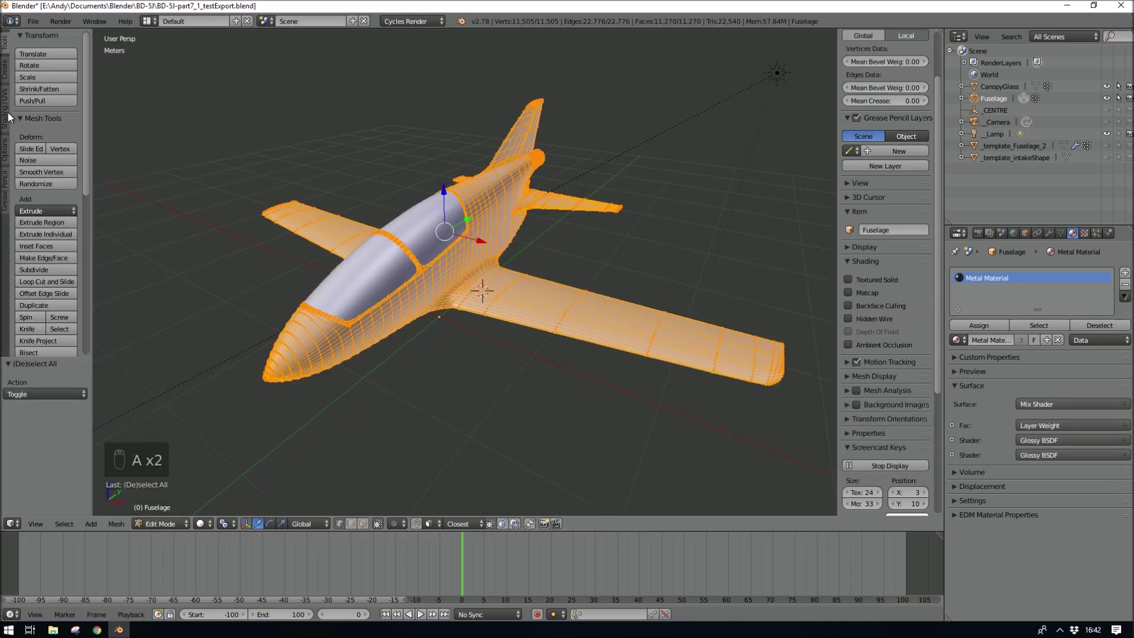
left_click(5, 109)
left_click(51, 199)
left_click(51, 224)
left_click(127, 312)
left_click(45, 201)
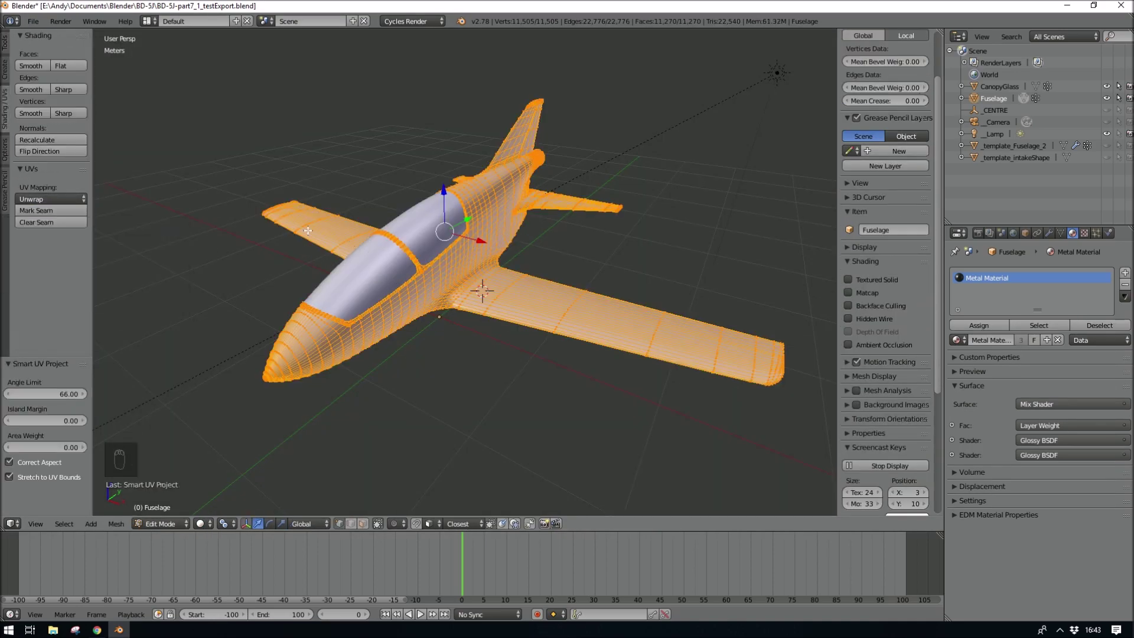
key("Tab")
Set the CanopyGlass material's roughness to 0.200 and IOR to 0.950, and switch the viewport shading to Wireframe.
left_click(998, 500)
left_click(997, 86)
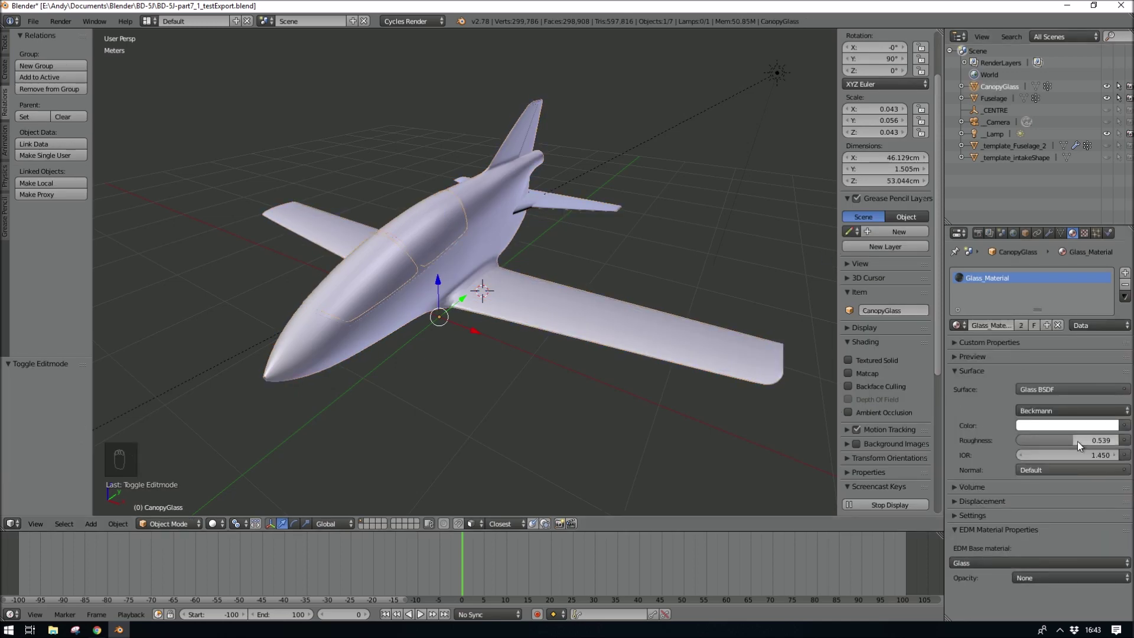
left_click(216, 524)
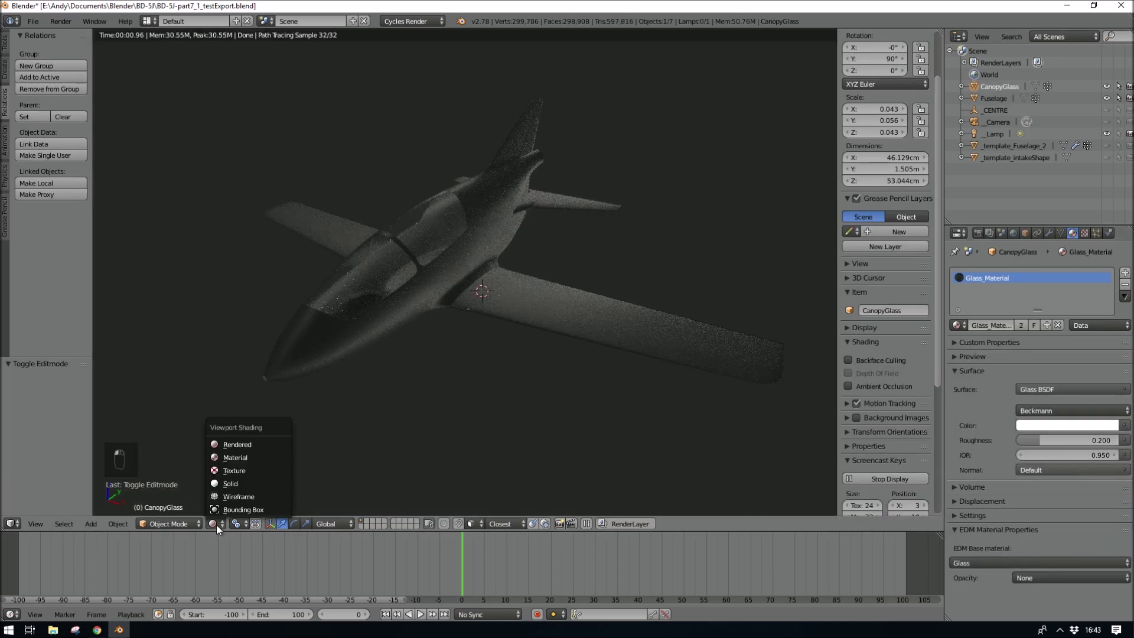
left_click(231, 496)
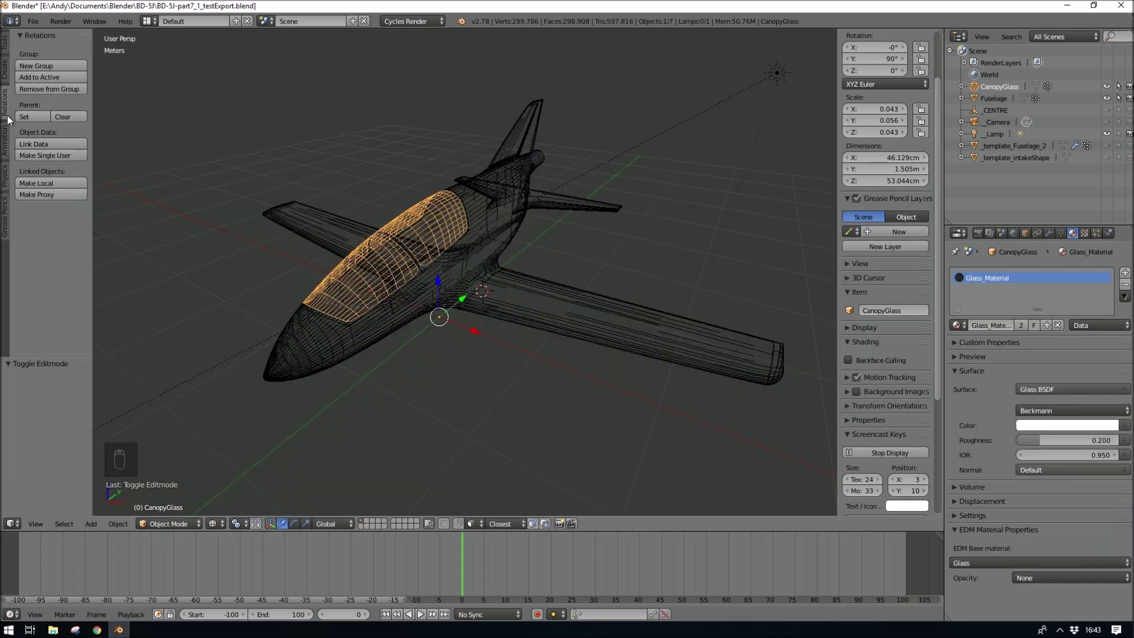
Unwrap the entire CanopyGlass mesh with Smart UV Project at a 66 degree angle limit.
key("Tab")
key("a")
key("a")
left_click(47, 199)
left_click(47, 222)
left_click(104, 319)
Split off a UV/Image editor and export the canopy's UV layout as Glass.png into the BD5J default livery folder.
left_click_drag(938, 34, 450, 41)
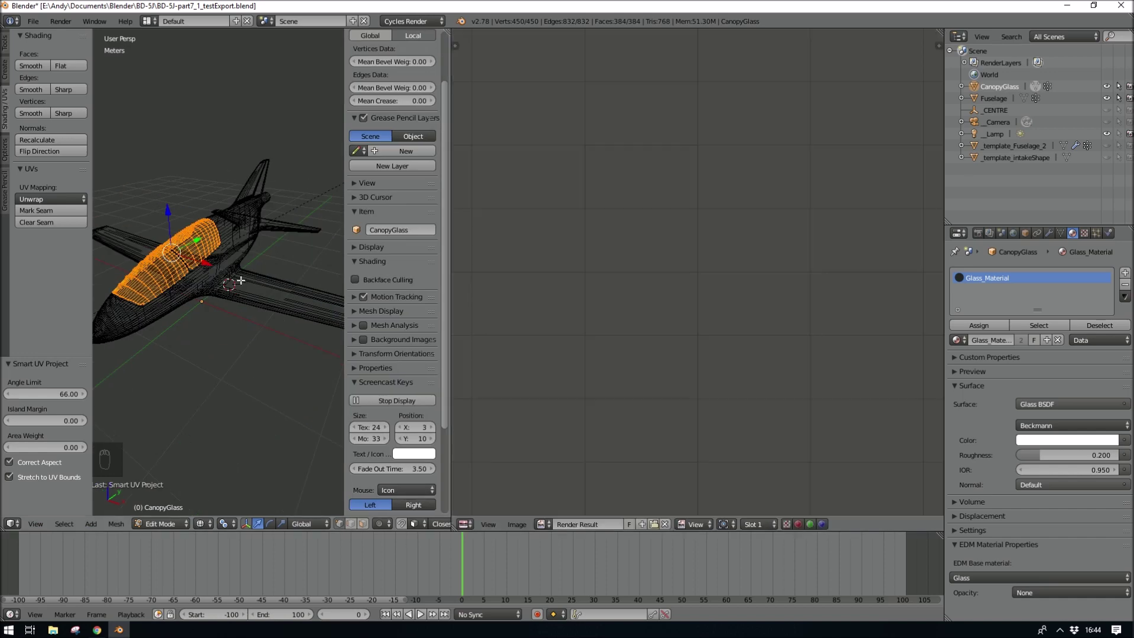
left_click(679, 524)
left_click(573, 523)
left_click(621, 217)
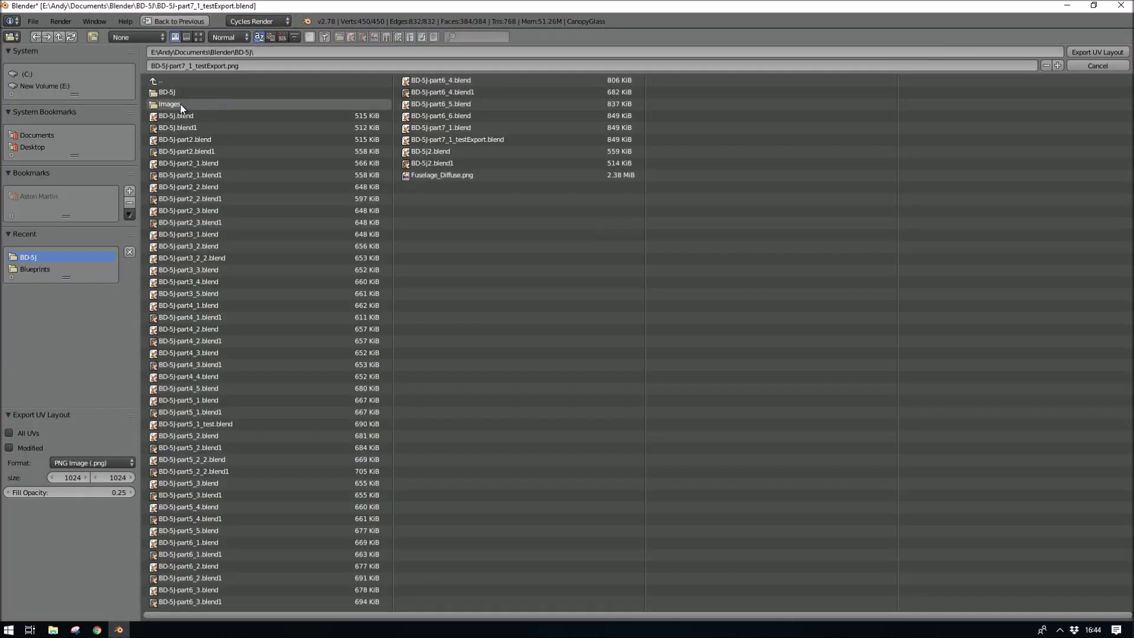
left_click(179, 104)
left_click(170, 140)
left_click(172, 93)
left_click(177, 93)
left_click(229, 66)
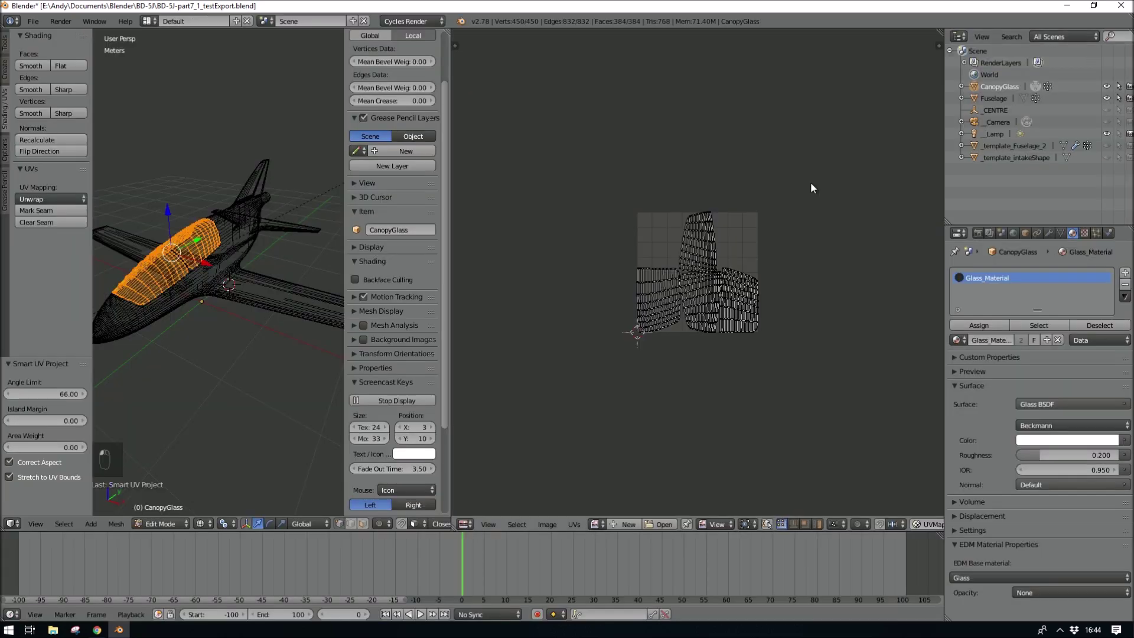
Switch to editing the Fuselage mesh and select all of its geometry and UVs.
key("Tab")
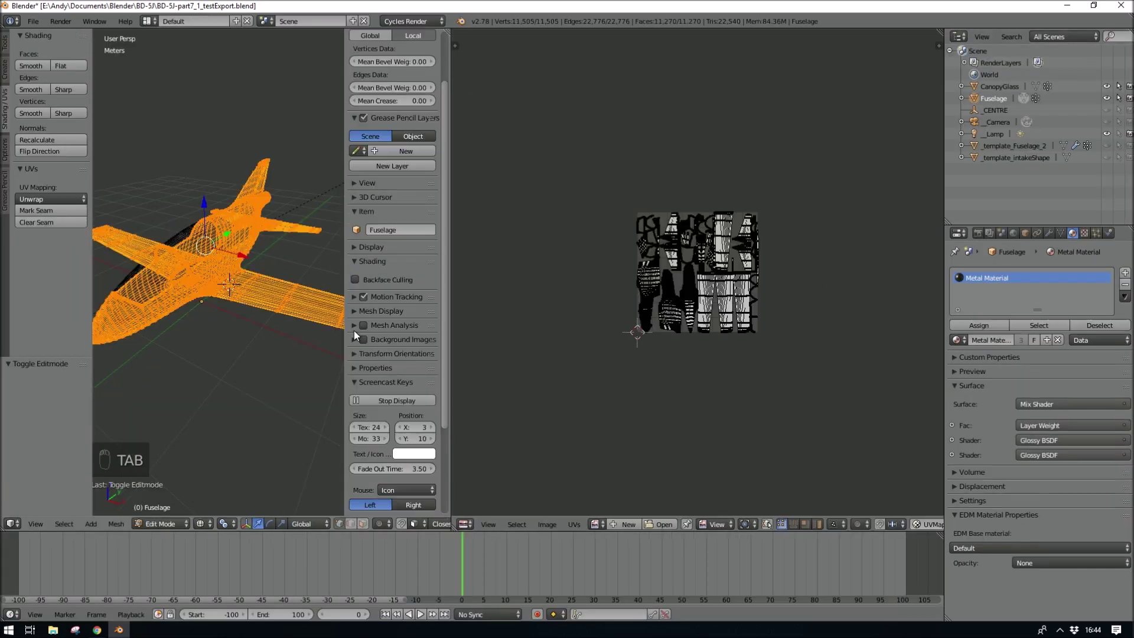
key("a")
key("a")
key("a")
key("a")
key("a")
key("a")
key("a")
Export the fuselage's UV layout as Fuselage.png into the BD5J default livery folder.
left_click(573, 523)
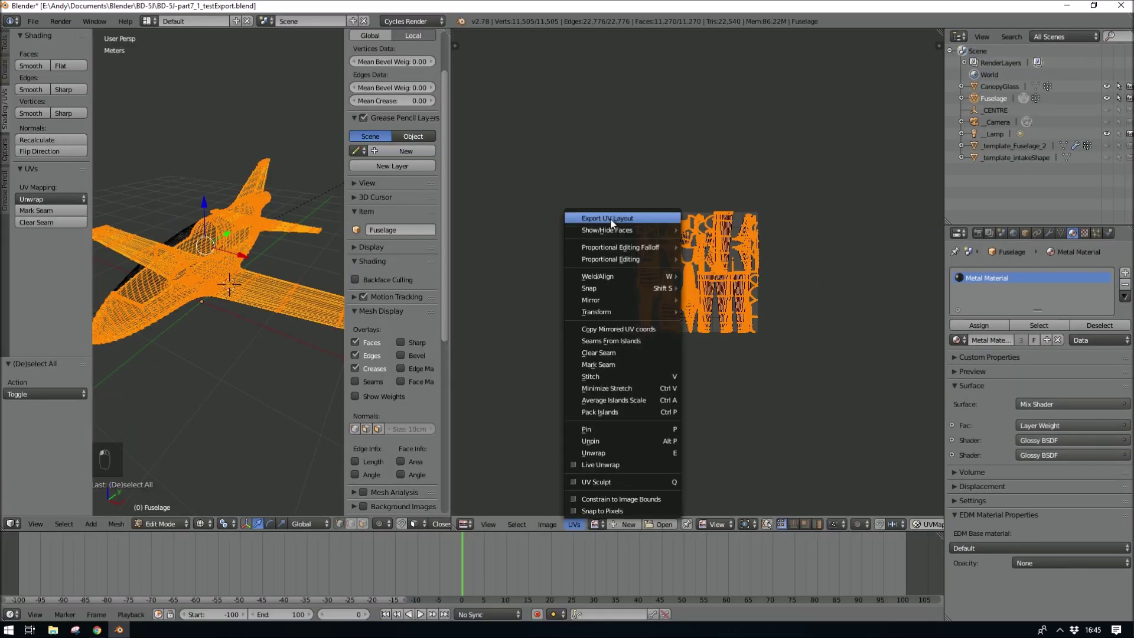
left_click(610, 217)
left_click(215, 81)
left_click(36, 37)
left_click(178, 93)
left_click(172, 140)
left_click(170, 93)
left_click(170, 93)
left_click(226, 66)
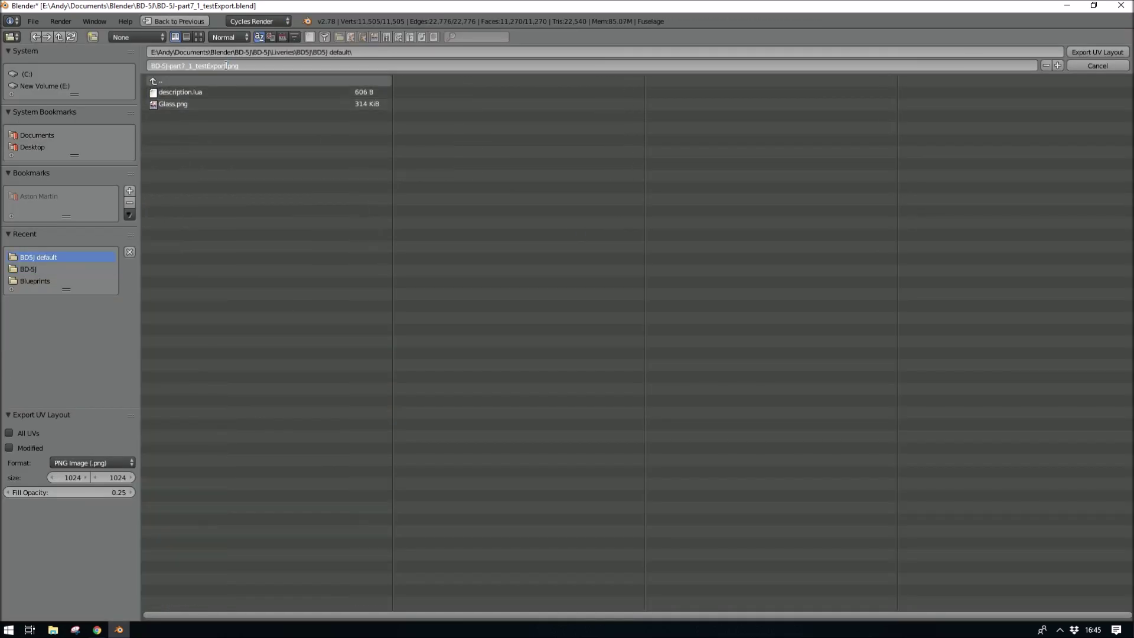
key("Return")
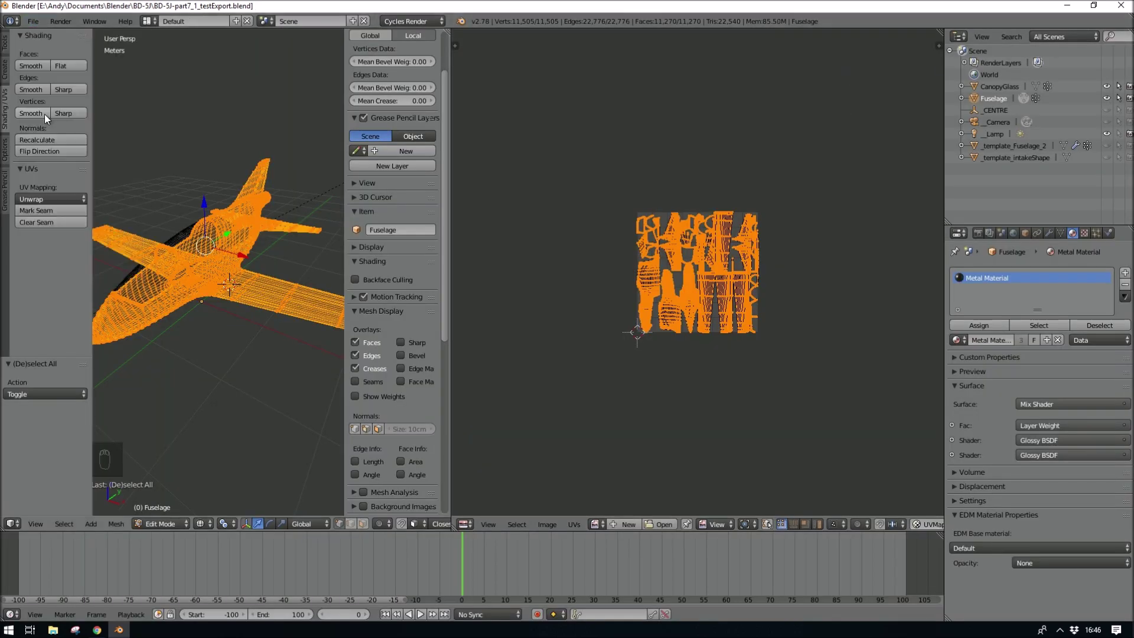
Try to export the model in EDM format over BD5J.edm in the Shapes folder.
left_click(33, 22)
mouse_move(65, 246)
left_click(188, 248)
left_click(173, 102)
left_click(172, 92)
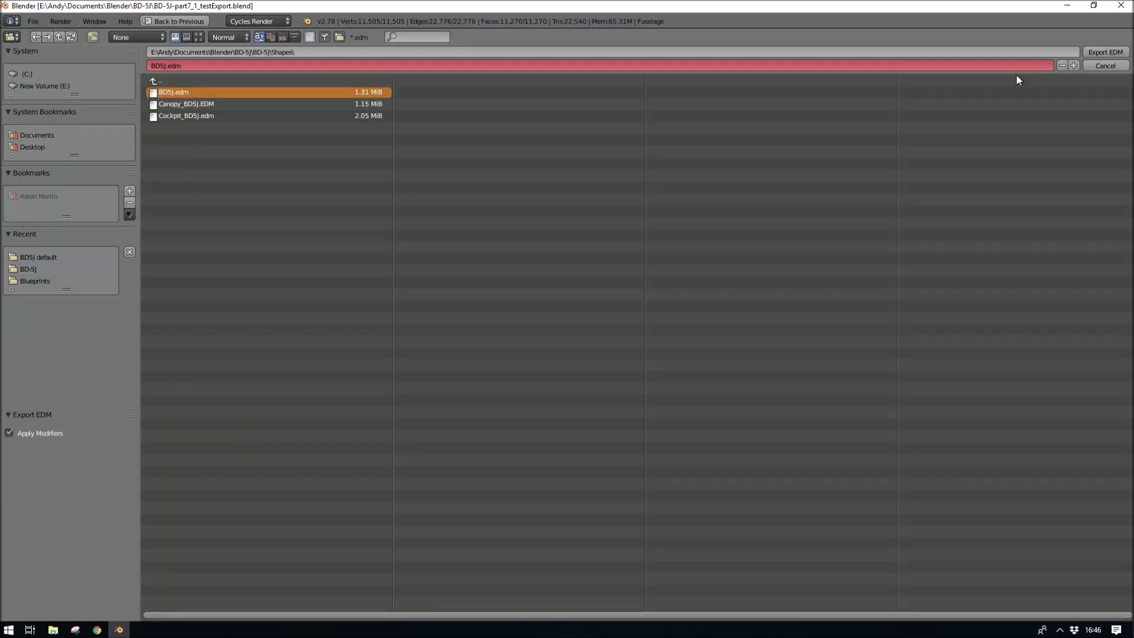
left_click(1100, 52)
Retry the EDM export from Object Mode, overwriting BD5J.edm in the Shapes folder.
left_click(33, 20)
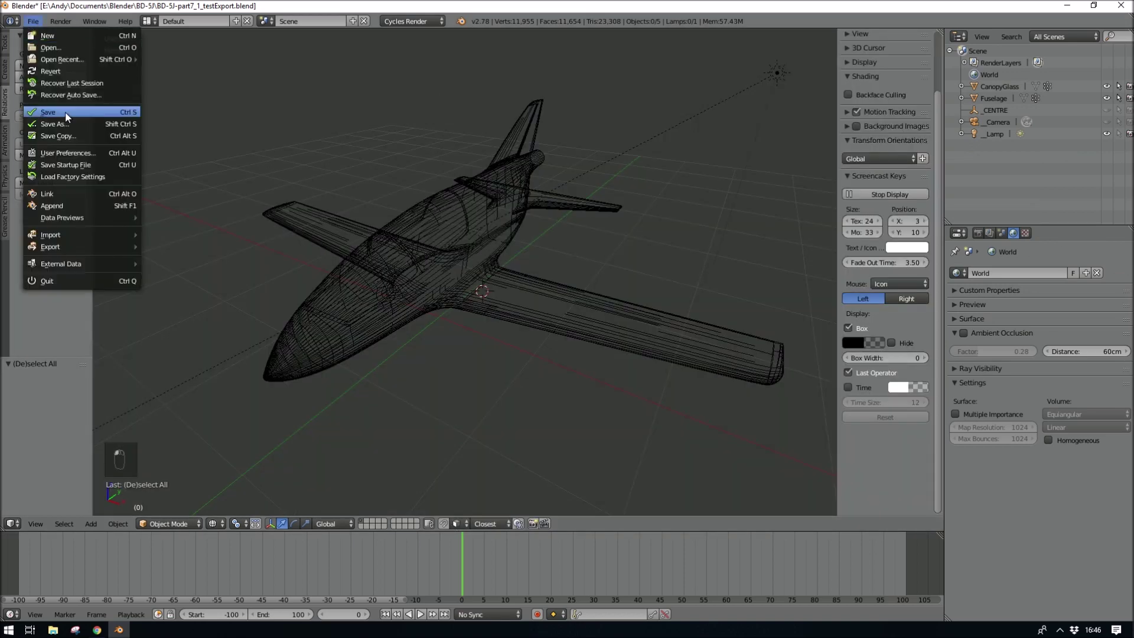
mouse_move(89, 247)
left_click(201, 353)
left_click(172, 92)
left_click(1099, 52)
With the Fuselage selected, load Fuselage.png from the BD5J default livery folder as the brush texture's image.
left_click(993, 98)
left_click(1071, 232)
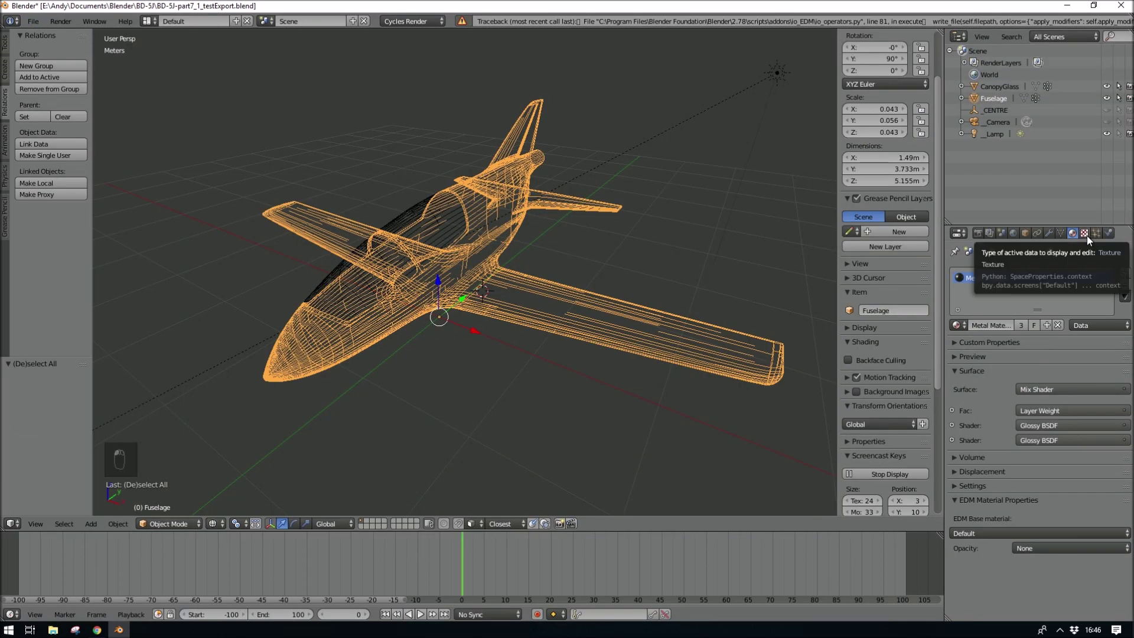
left_click(1084, 233)
left_click(1086, 452)
left_click(226, 116)
left_click(30, 257)
left_click(161, 81)
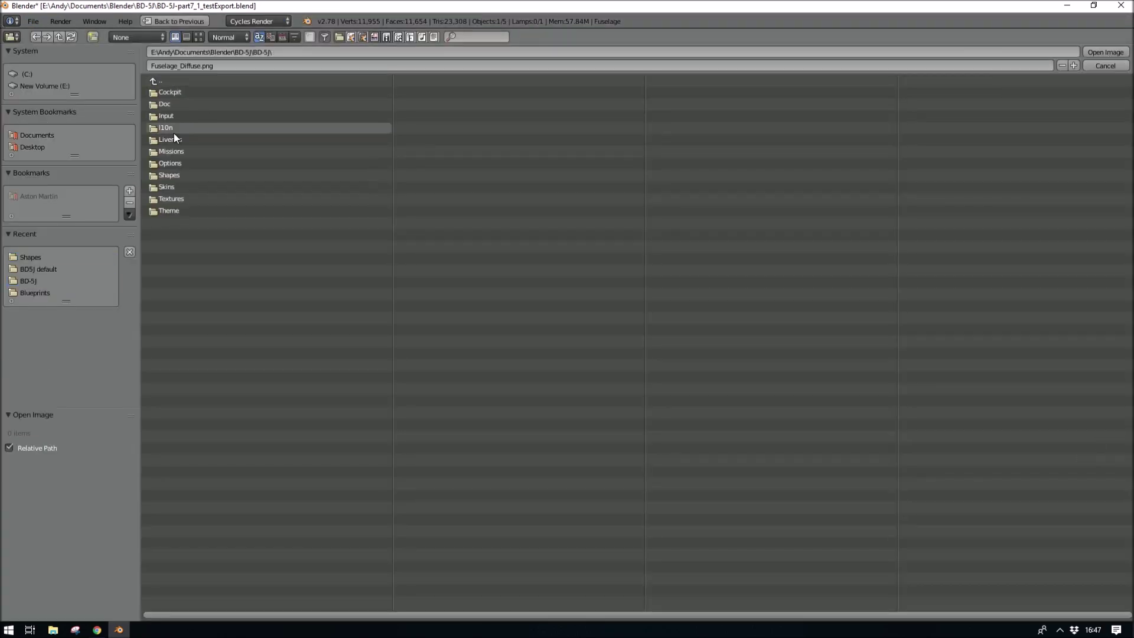
left_click(174, 128)
left_click(173, 92)
left_click(174, 92)
double_click(175, 93)
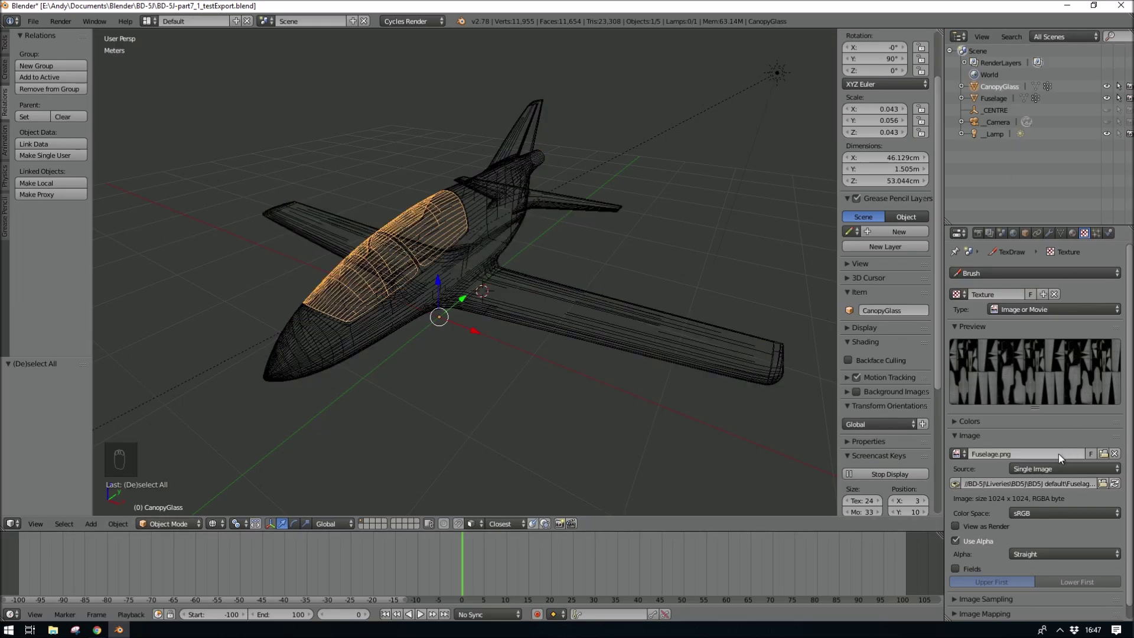
With CanopyGlass selected, load Glass.png from the BD5J default livery folder as the texture image.
left_click(1071, 233)
left_click(1085, 233)
left_click(1102, 453)
left_click(39, 257)
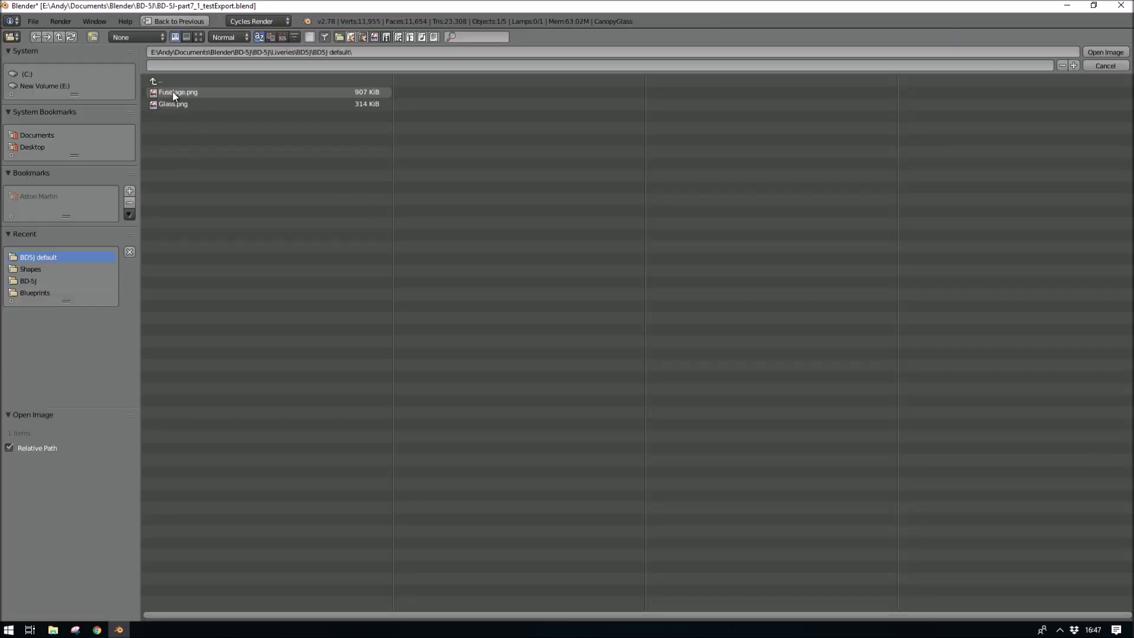
double_click(173, 104)
Switch the render engine to Blender Render and add a new Image or Movie texture to the fuselage's Metal Material.
left_click(990, 97)
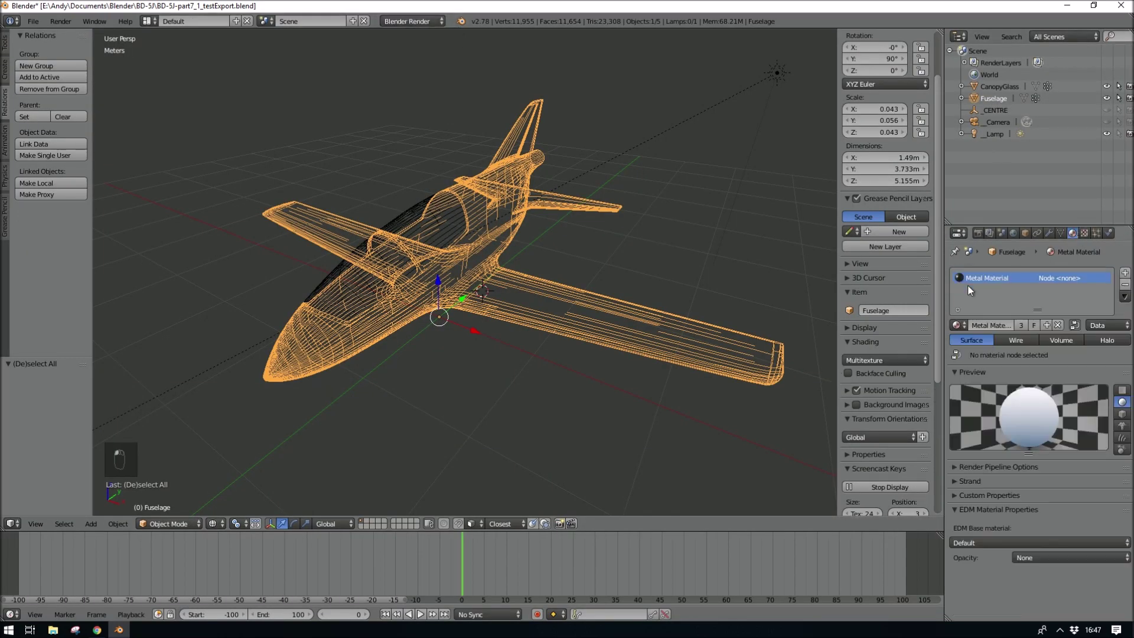
left_click(1121, 363)
left_click(1051, 378)
left_click(1051, 301)
Load Fuselage.png from the BD5J default livery folder into the Metal Material's new texture.
left_click(1093, 552)
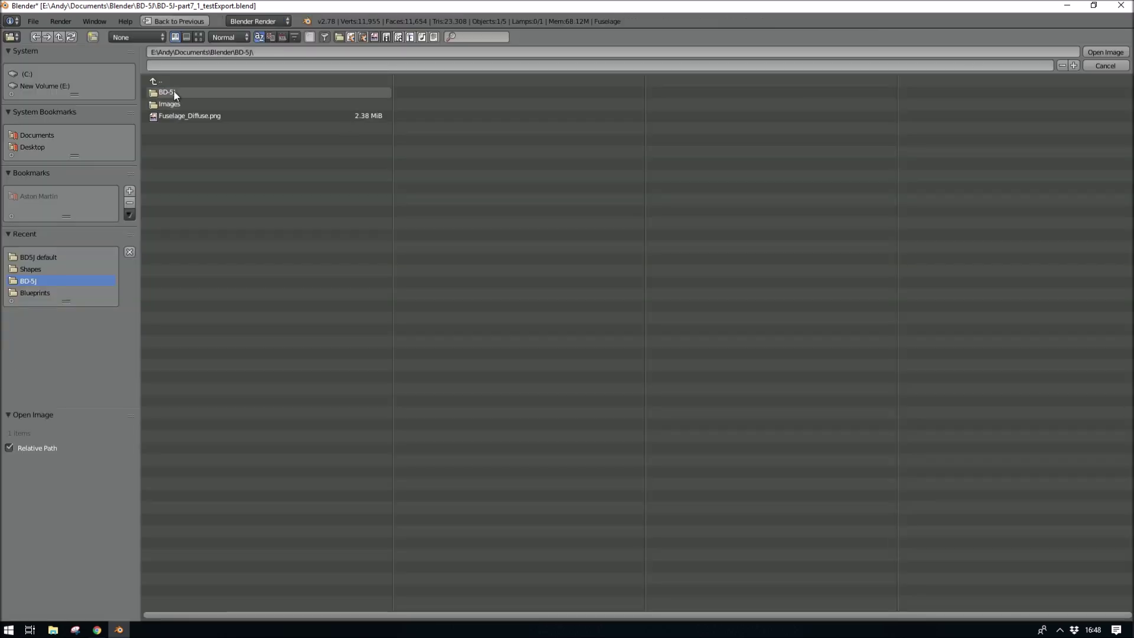
left_click(174, 92)
left_click(165, 140)
left_click(165, 92)
left_click(165, 92)
left_click(165, 93)
left_click(1104, 52)
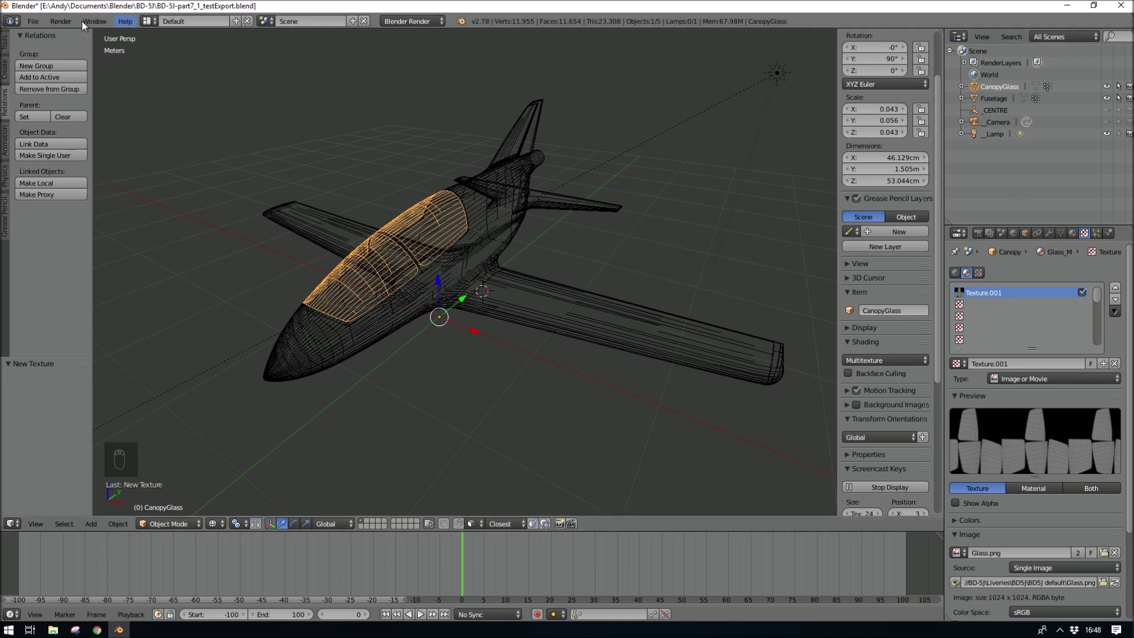
Save the current blend file.
left_click(33, 21)
left_click(61, 109)
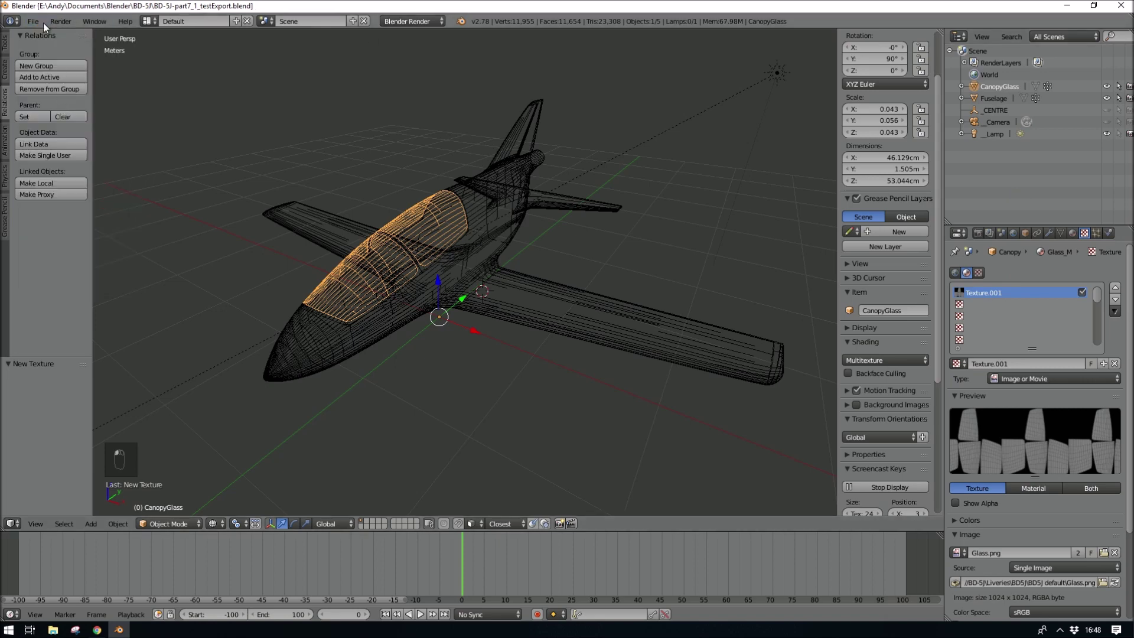
left_click(37, 21)
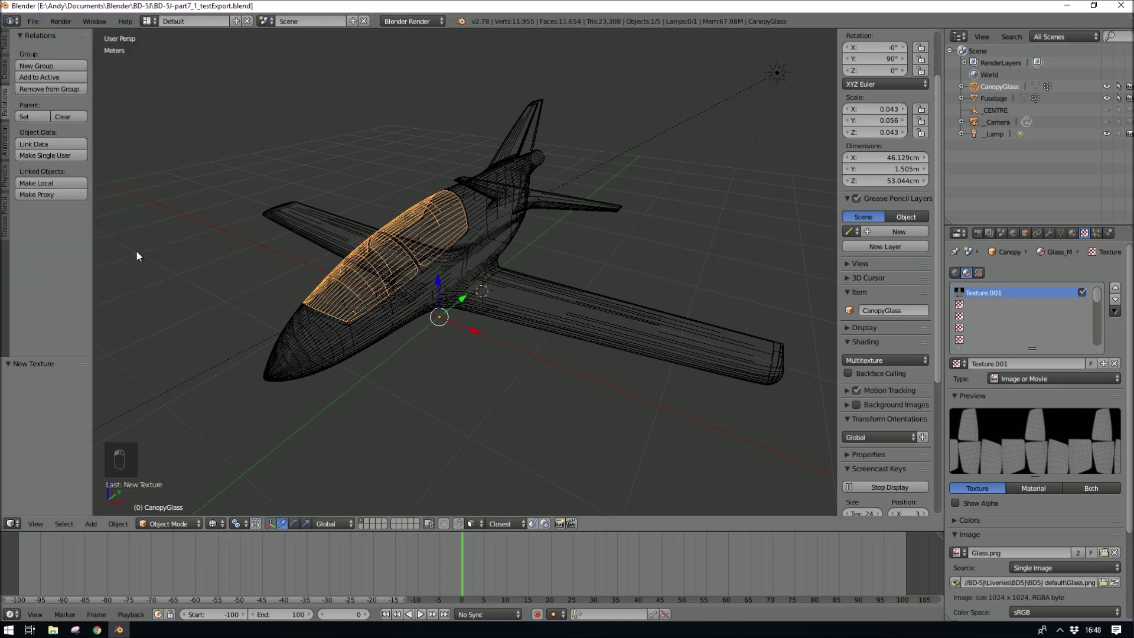
Try to export the textured model in EDM format over BD5J.edm in the Shapes folder.
left_click(34, 22)
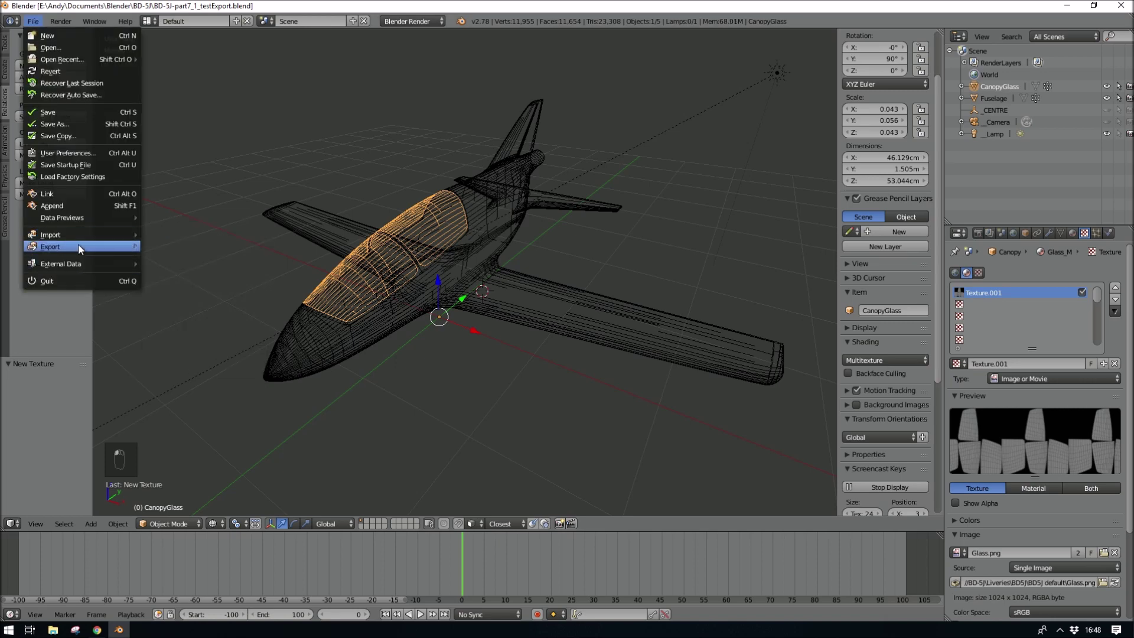
mouse_move(78, 244)
left_click(219, 352)
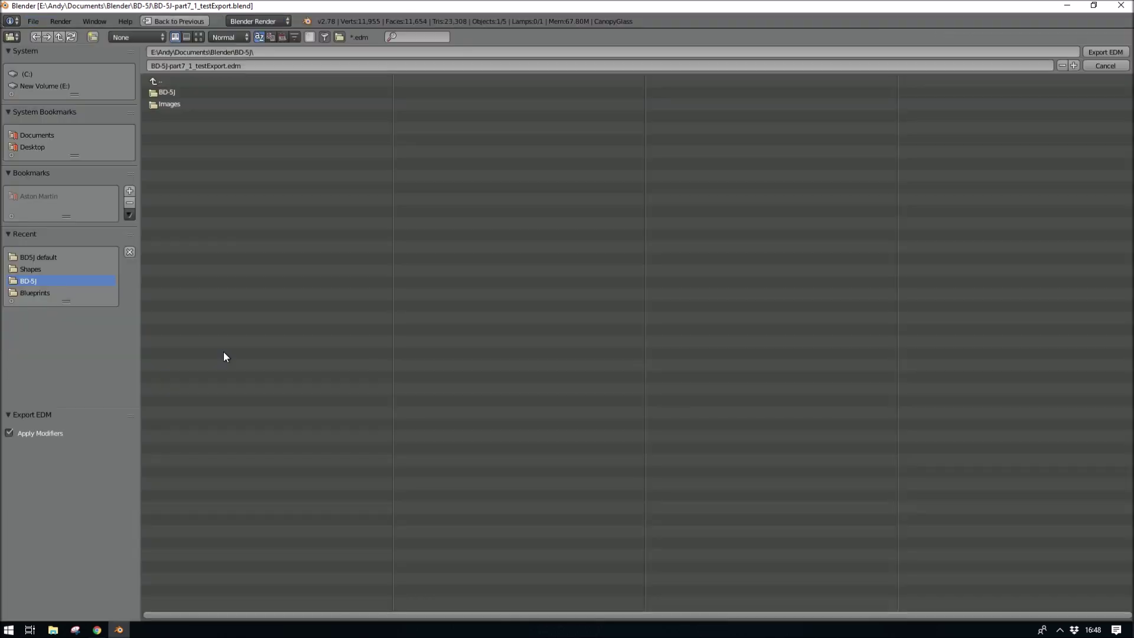
left_click(162, 93)
left_click(171, 175)
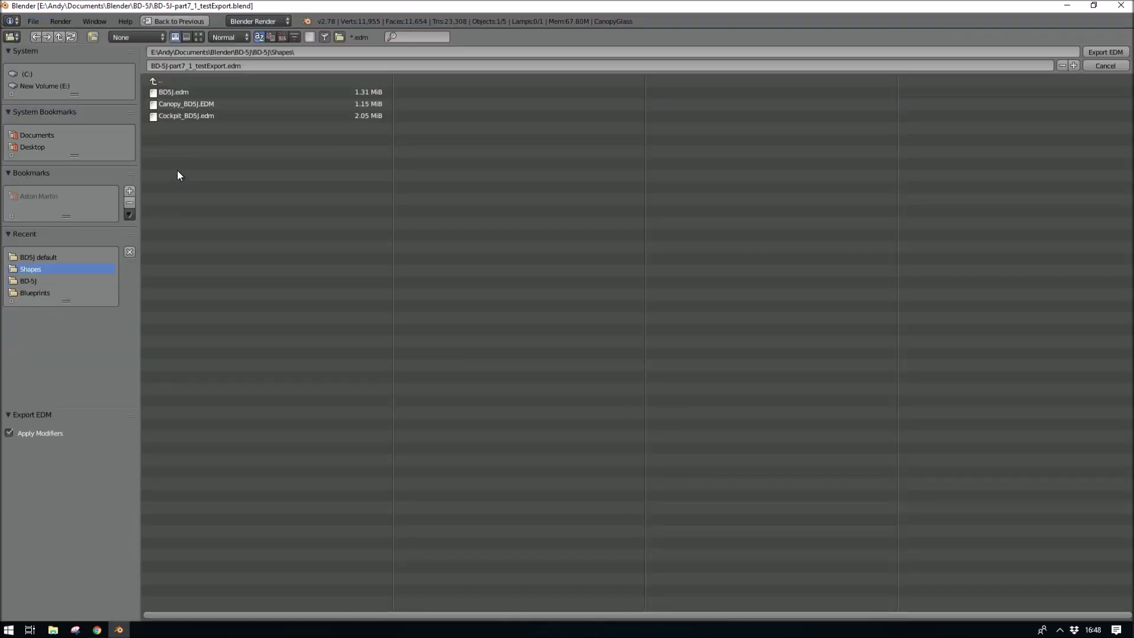
left_click(182, 93)
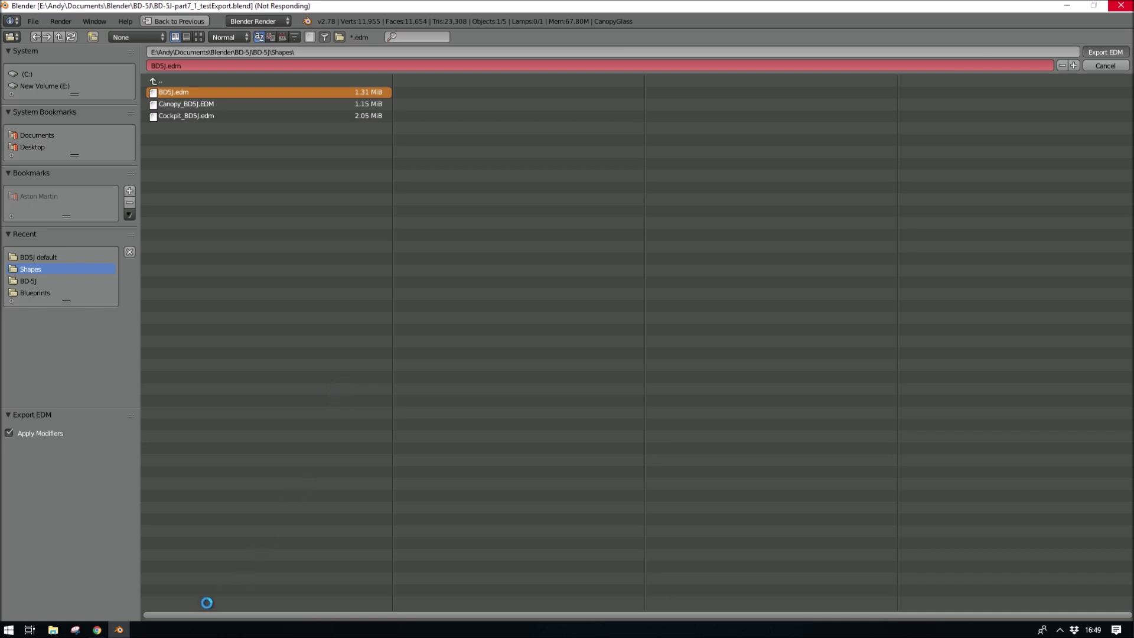
Force the unresponsive Blender window to close.
right_click(127, 632)
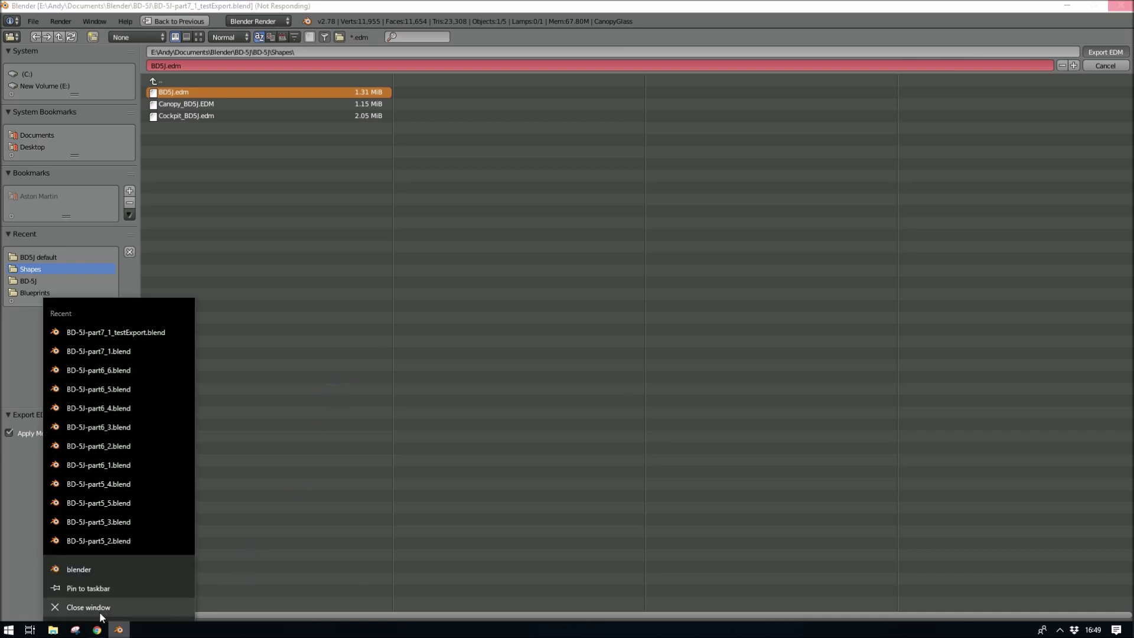
left_click(96, 606)
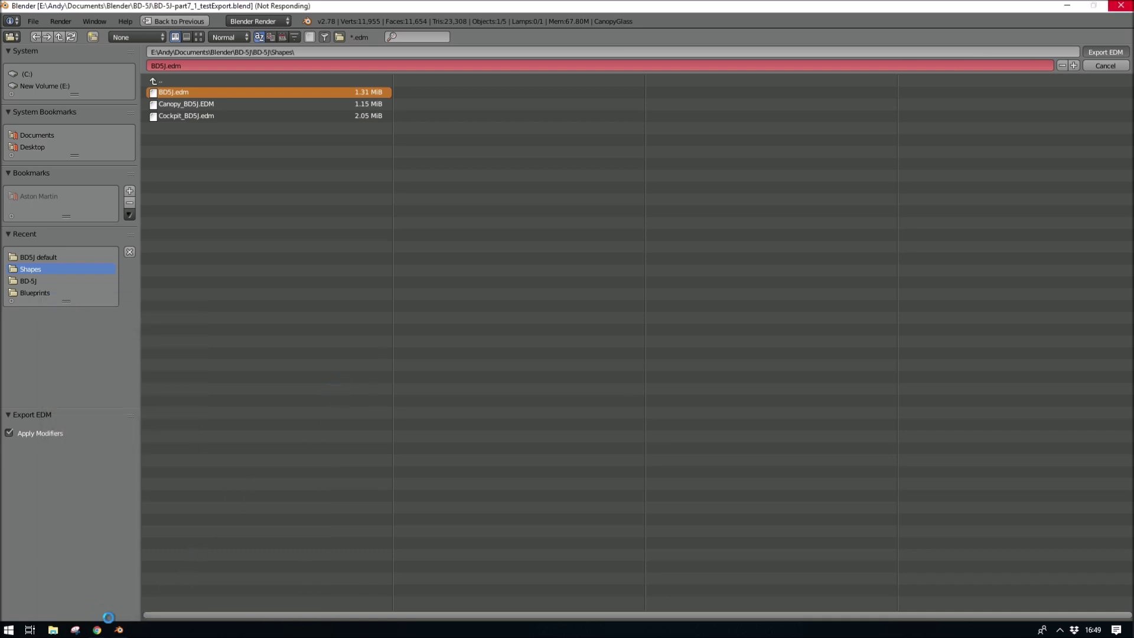
right_click(184, 632)
left_click(551, 322)
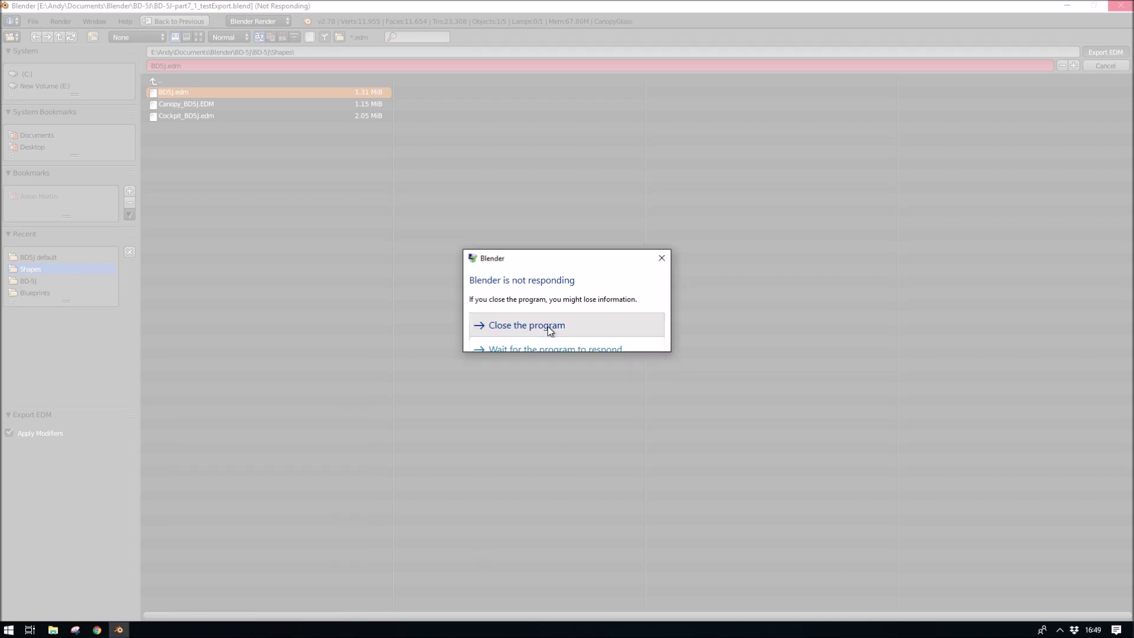
left_click(547, 326)
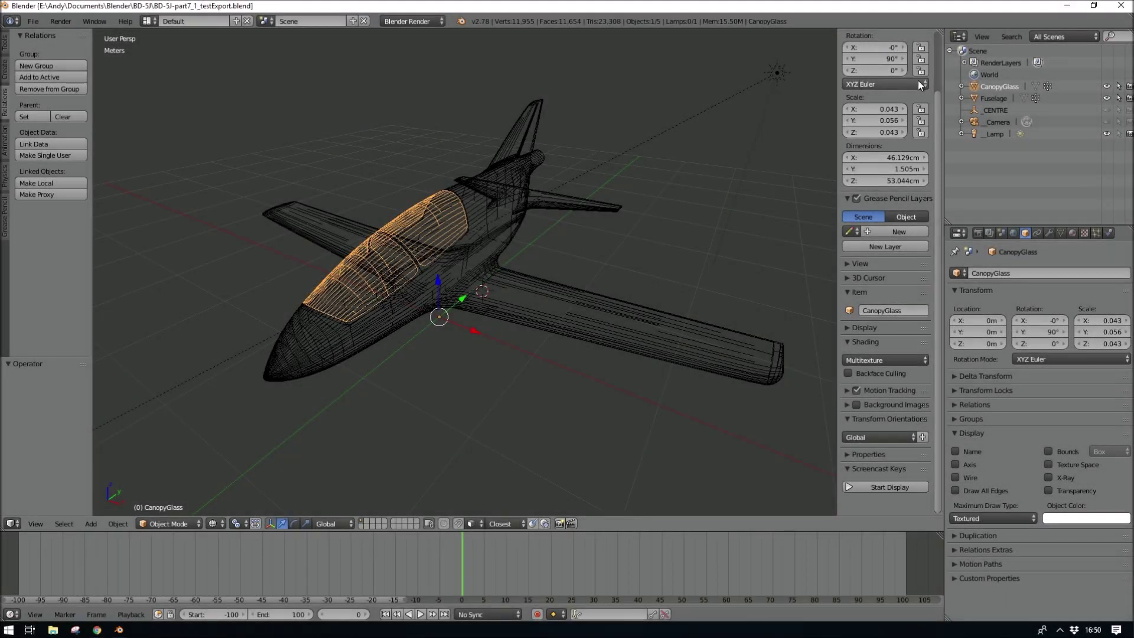
Set the rotation mode of CanopyGlass to Quaternion (WXYZ).
scroll(901, 94, "up", 3)
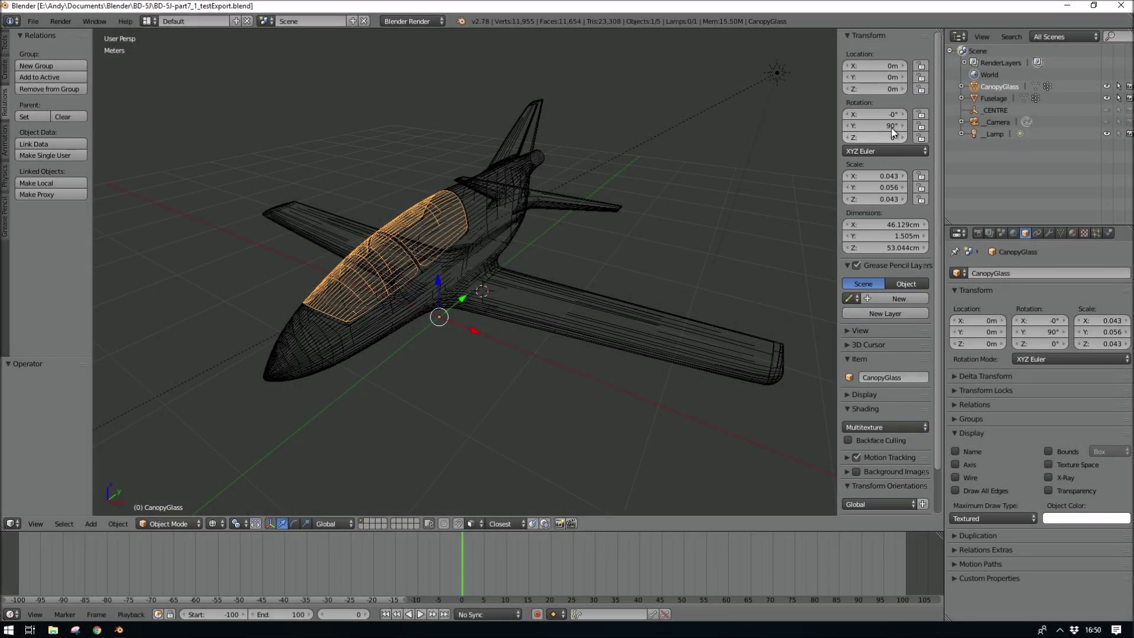
left_click(876, 151)
left_click(871, 139)
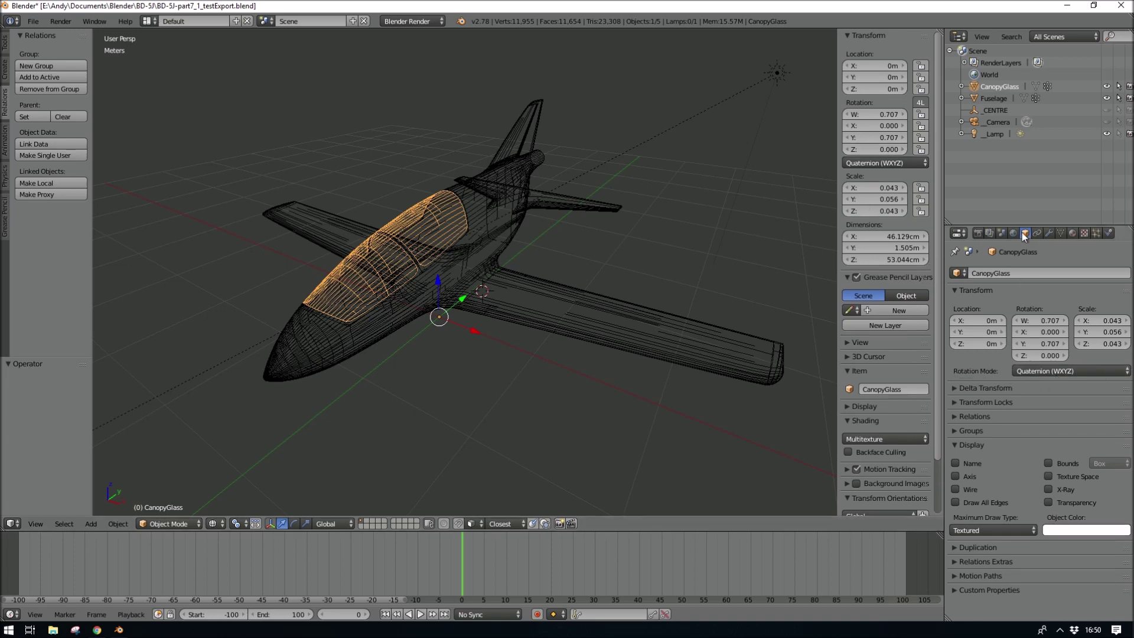
Set the rotation mode of the Fuselage object to Quaternion (WXYZ).
left_click(995, 98)
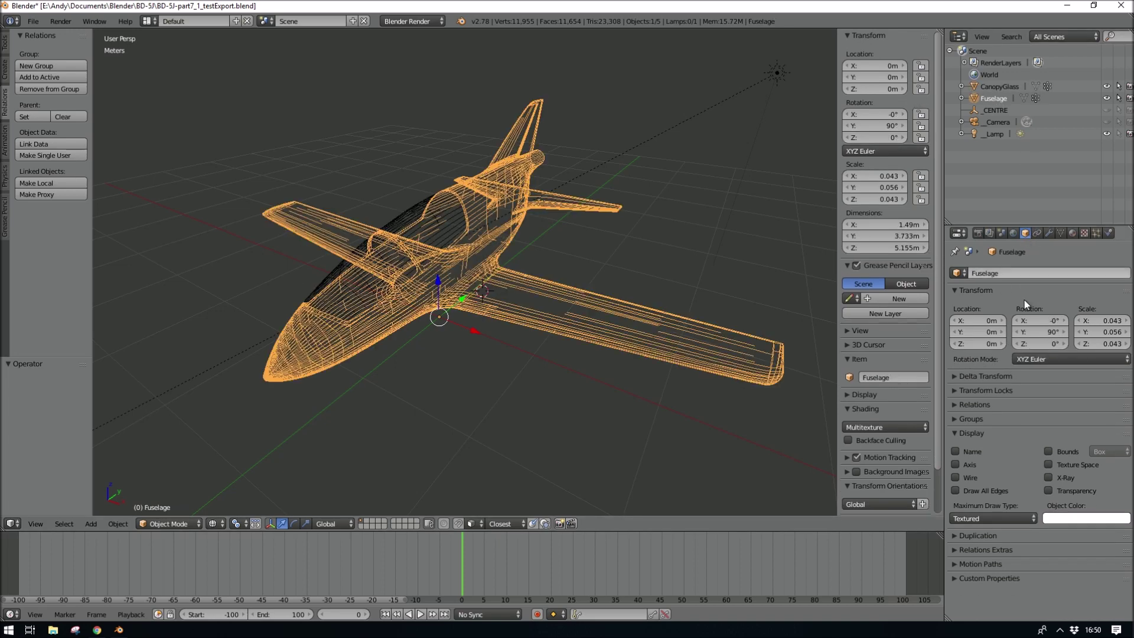
left_click(1039, 360)
left_click(1039, 344)
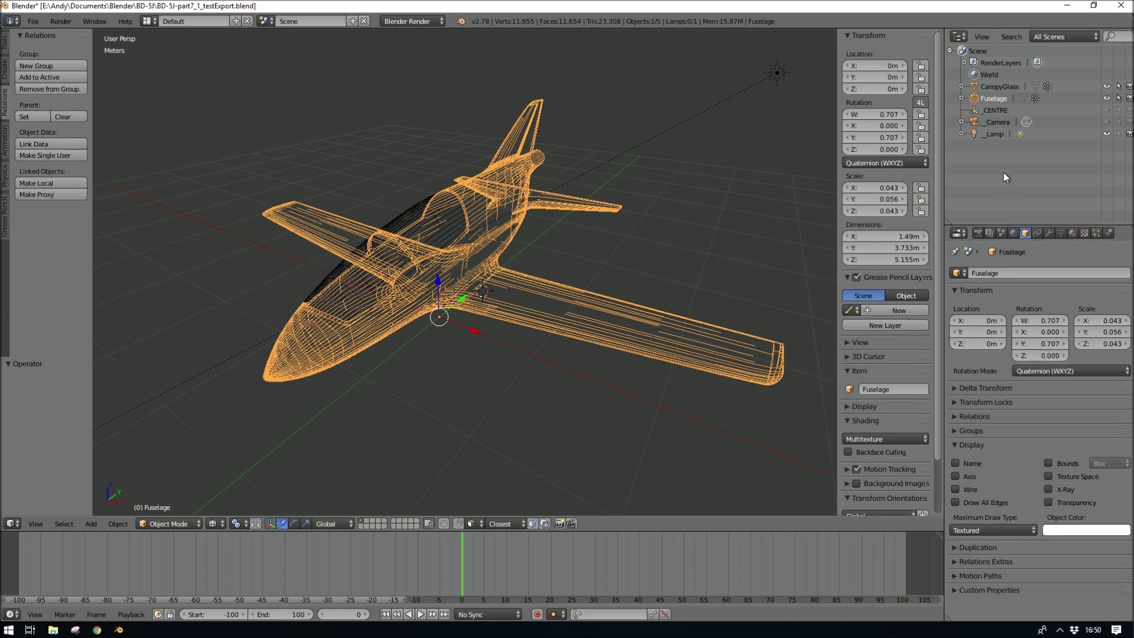
Save the blend file with the changed rotation modes.
left_click(33, 21)
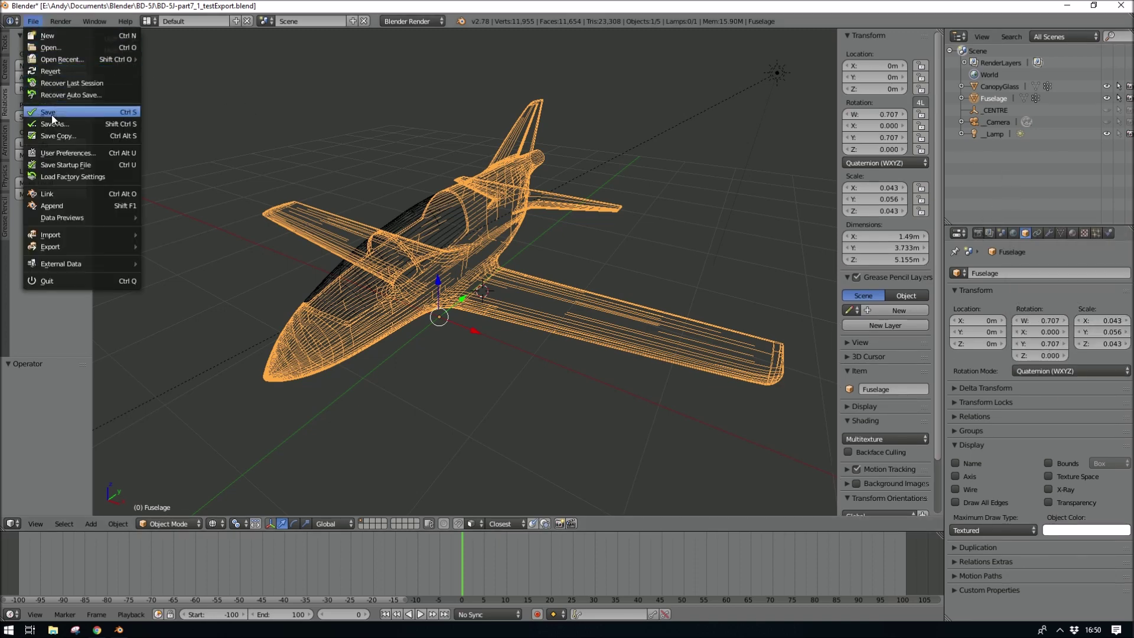
left_click(52, 112)
left_click(33, 21)
left_click(33, 22)
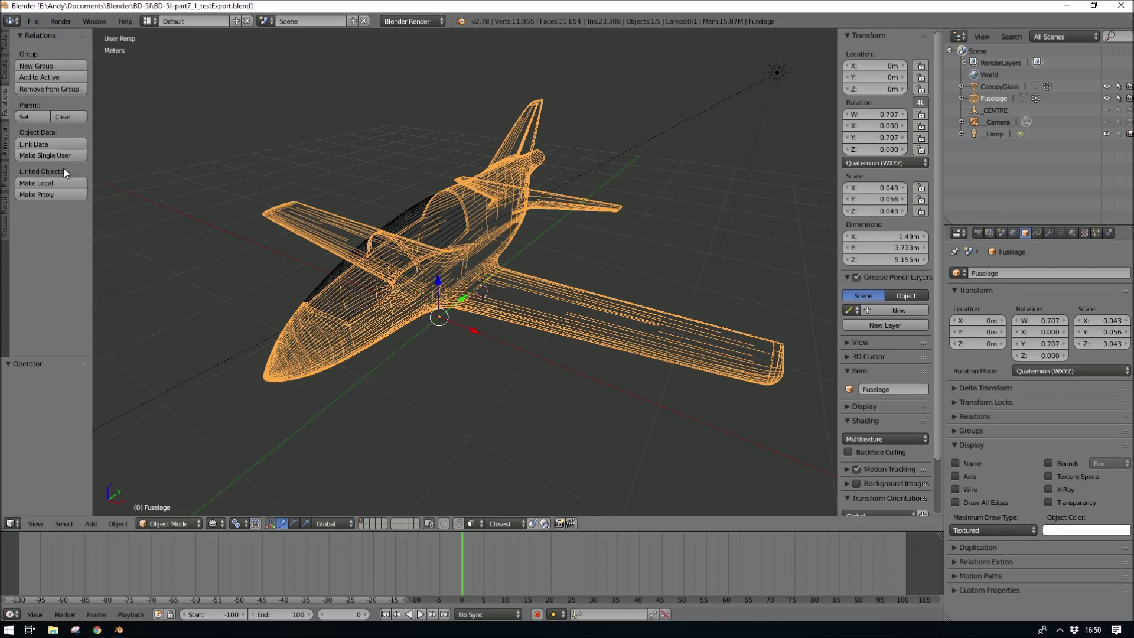
Export the aircraft in DCS World EDM format over BD5J.edm in the Shapes folder.
left_click(33, 22)
mouse_move(82, 245)
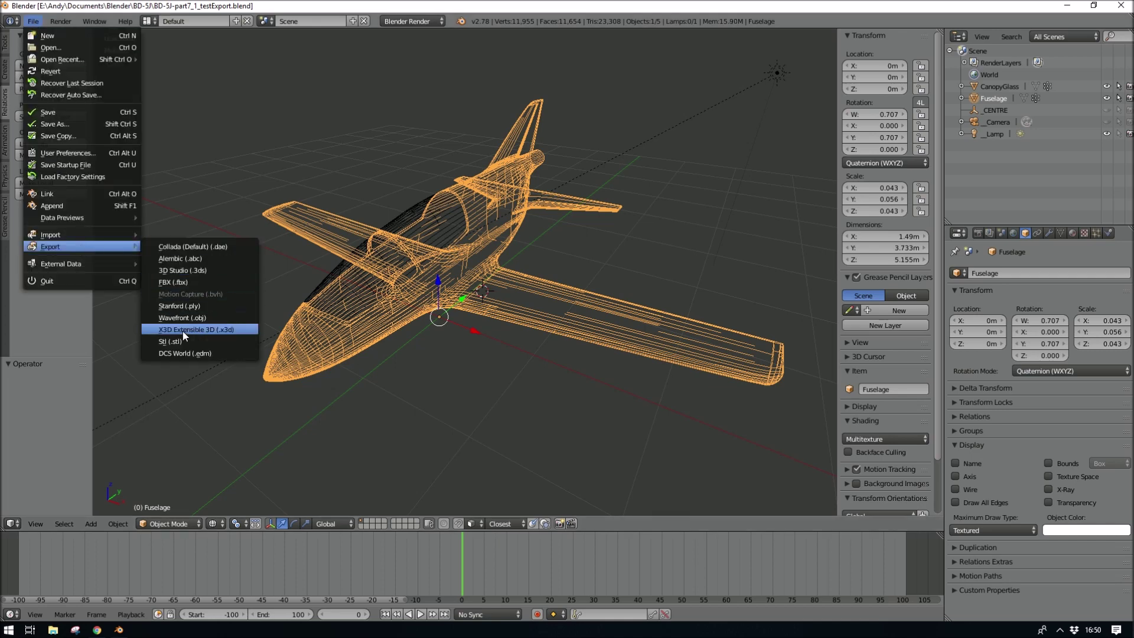
left_click(196, 352)
left_click(198, 91)
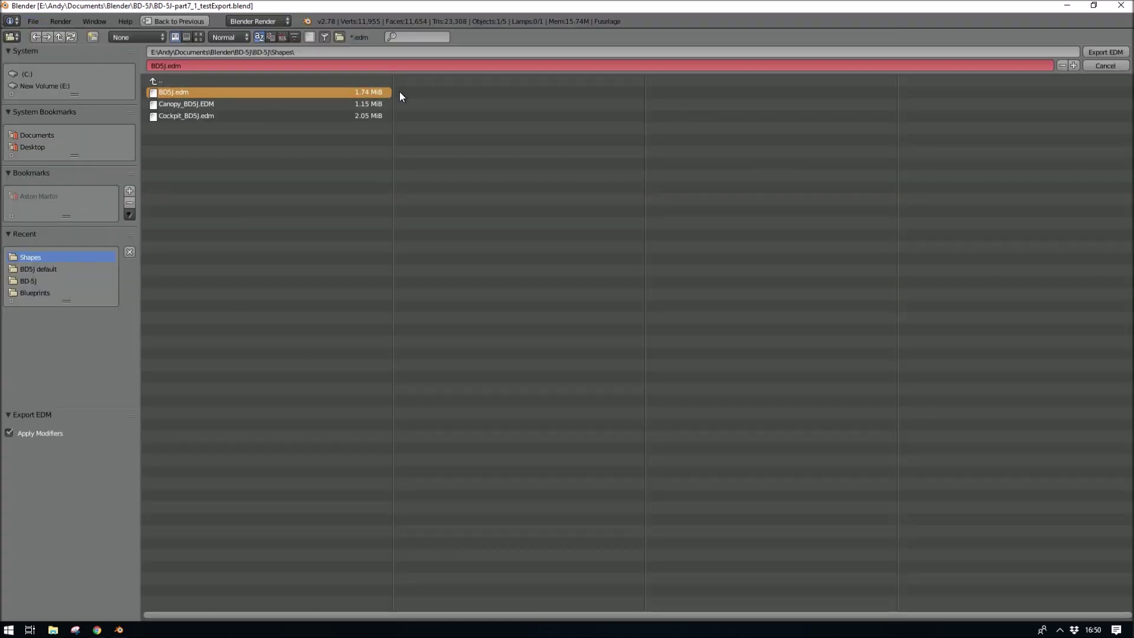
left_click(1106, 52)
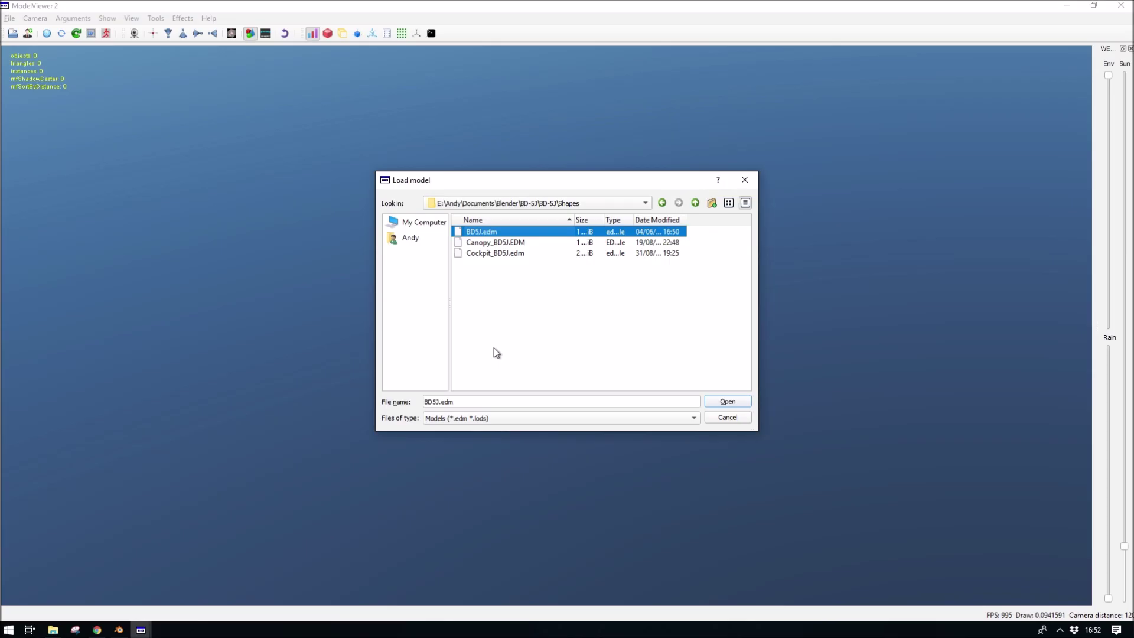
Load BD5J.edm from the Shapes folder in ModelViewer 2 and inspect the textured aircraft from several sides.
left_click(731, 402)
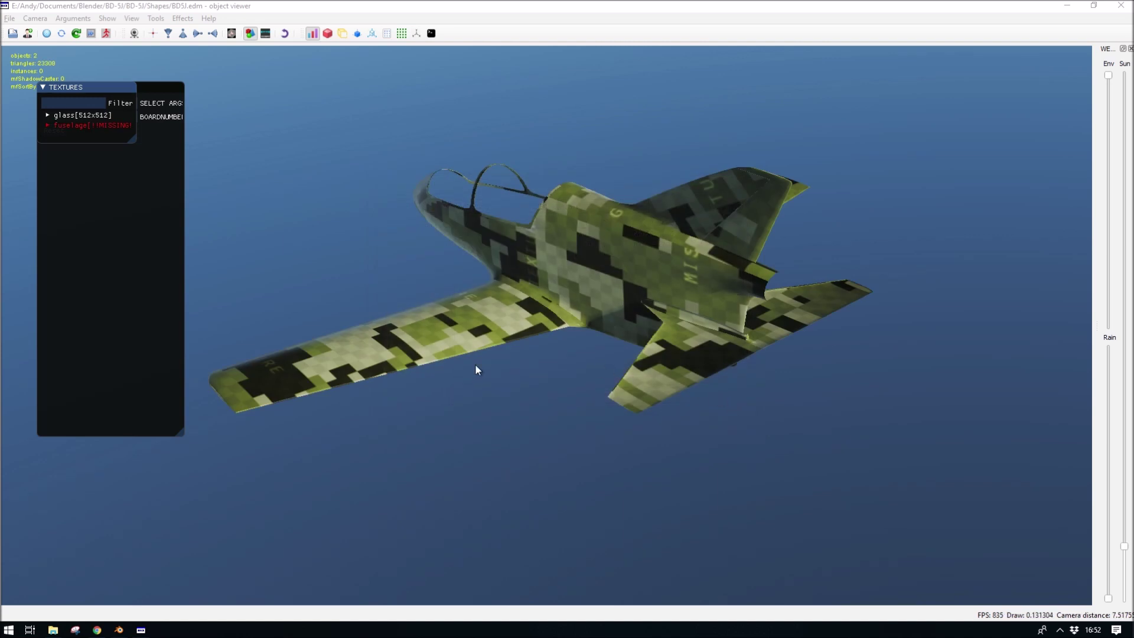
left_click_drag(477, 405, 456, 395)
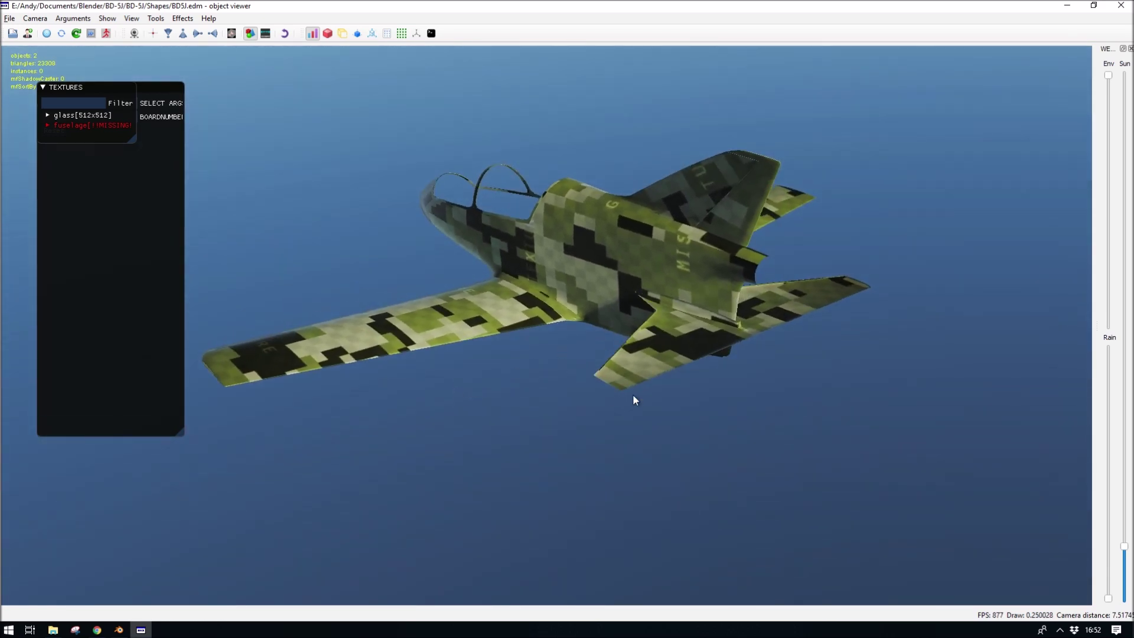
left_click_drag(850, 313, 564, 161)
scroll(565, 158, "up", 2)
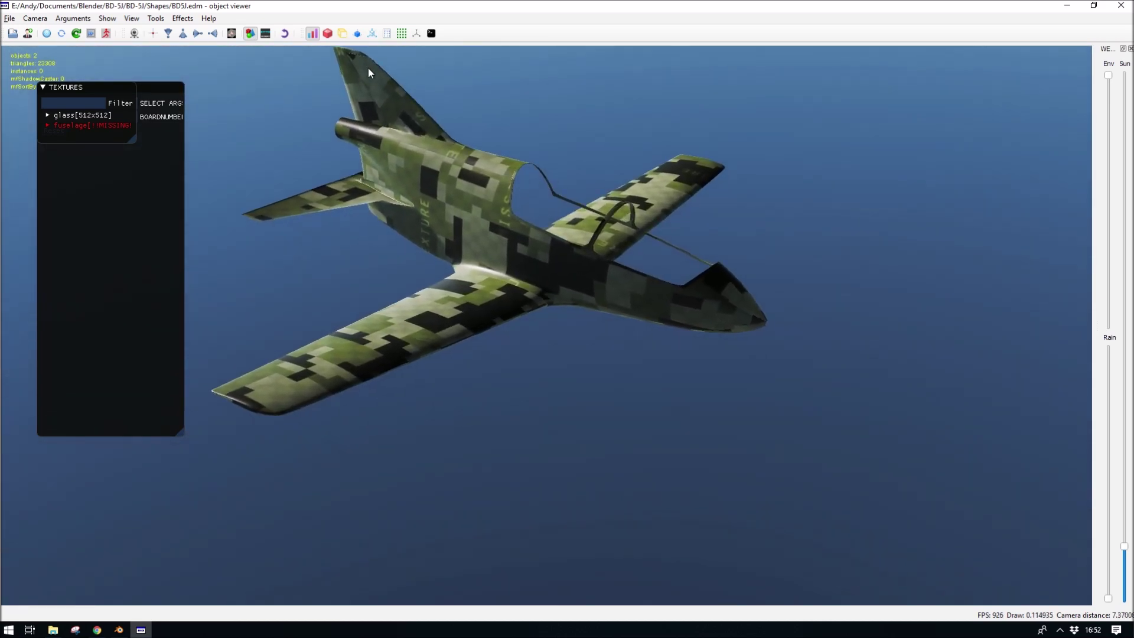
left_click(155, 19)
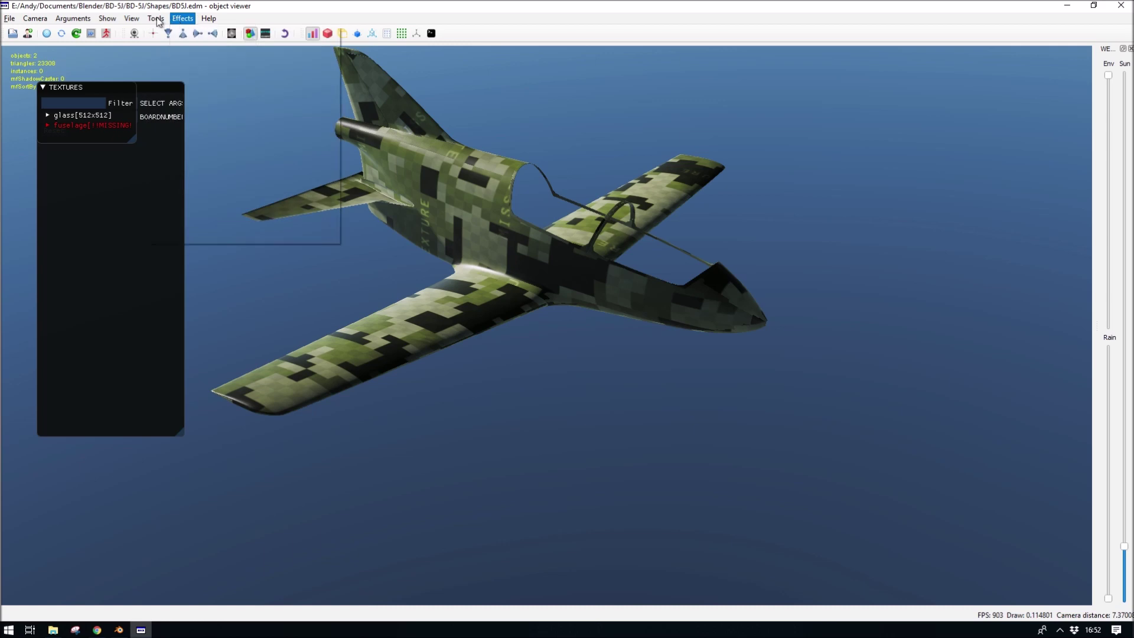
left_click(108, 20)
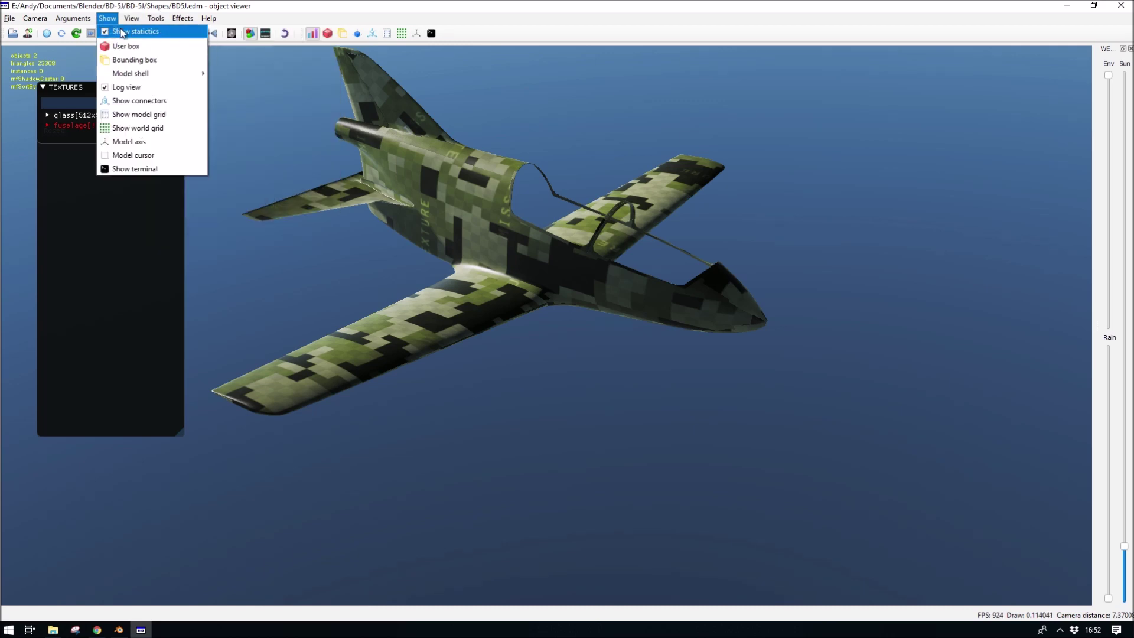
left_click(67, 84)
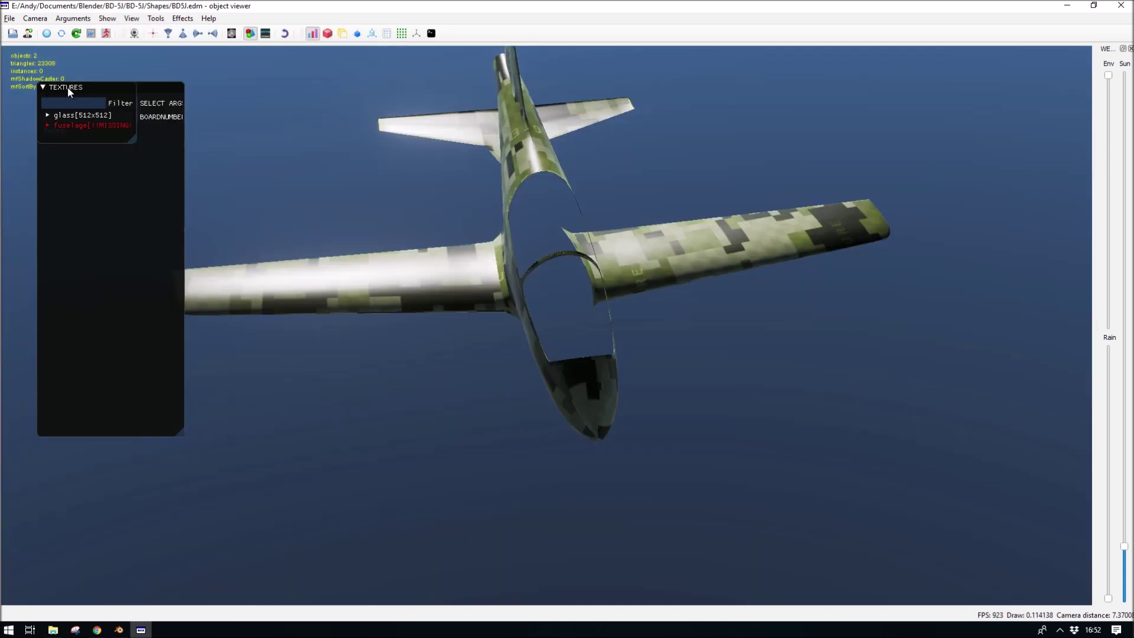
Move the overlapping Args and Textures windows apart and expand the fuselage and glass texture entries.
left_click_drag(152, 87, 110, 170)
left_click_drag(112, 87, 229, 181)
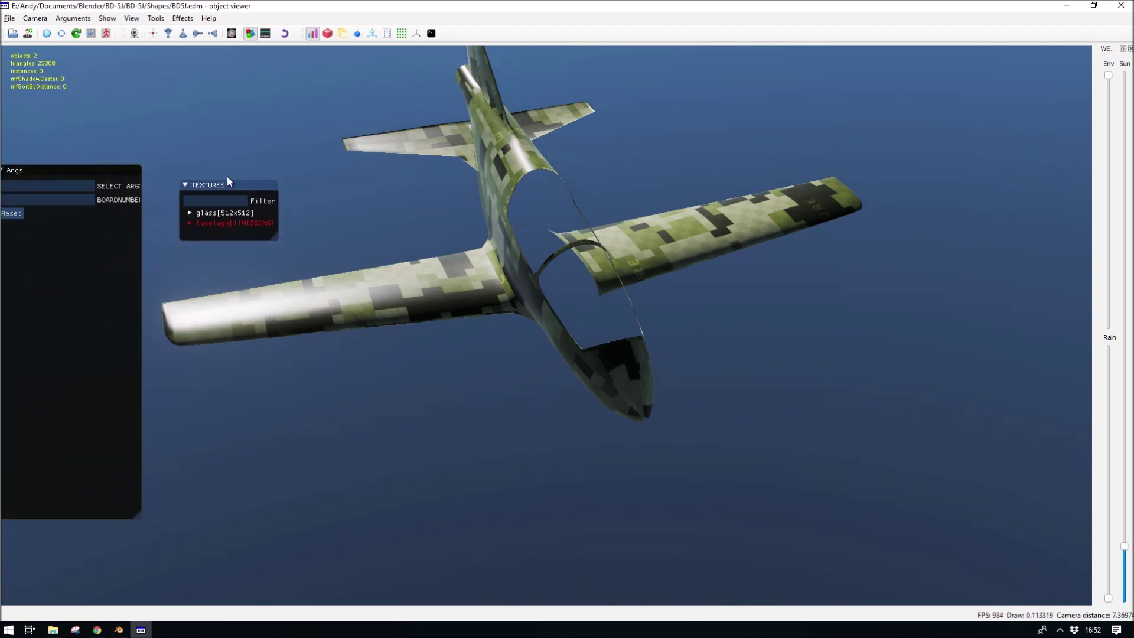
left_click_drag(107, 170, 122, 158)
left_click(190, 223)
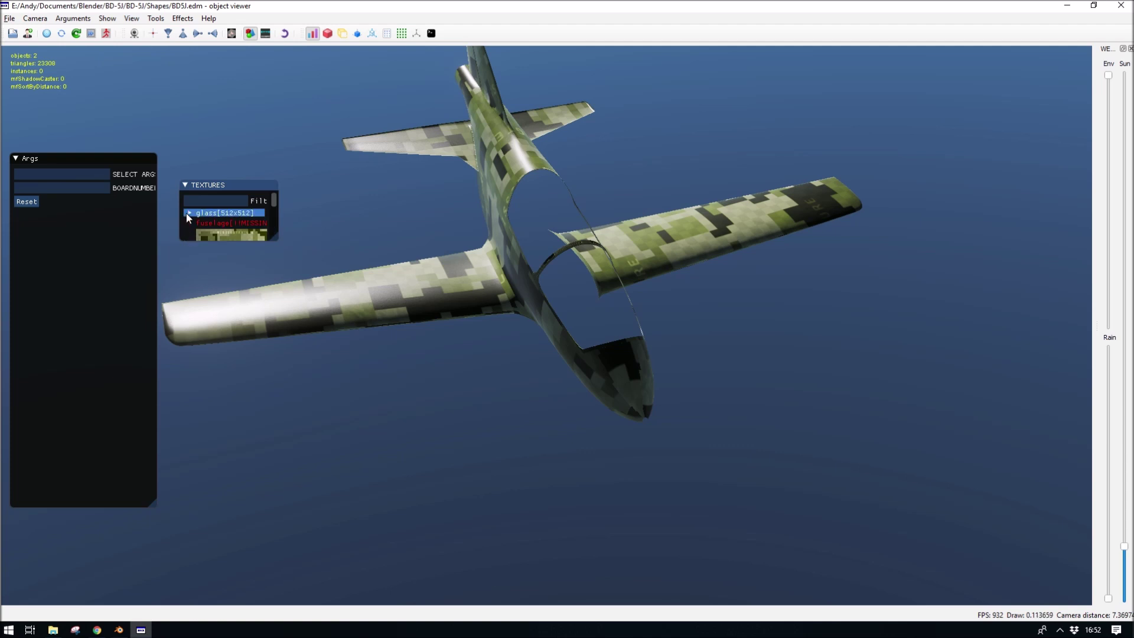
left_click(193, 214)
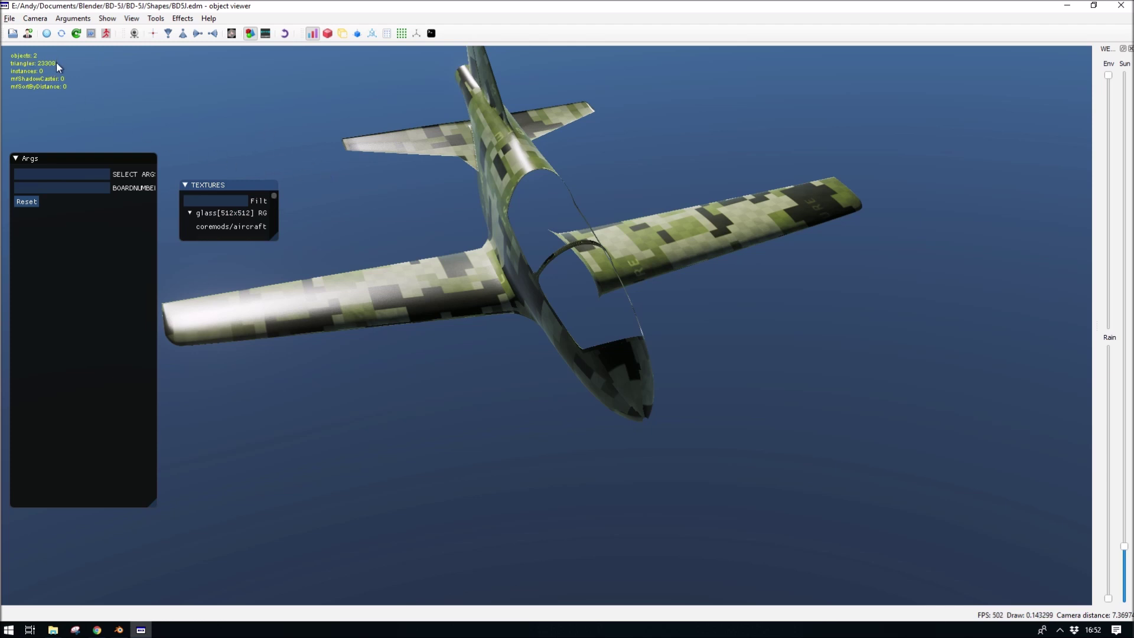
Start loading another model and browse to C:\Eagle Dynamics\DCS World\CoreMods\aircraft.
left_click(9, 18)
left_click(21, 33)
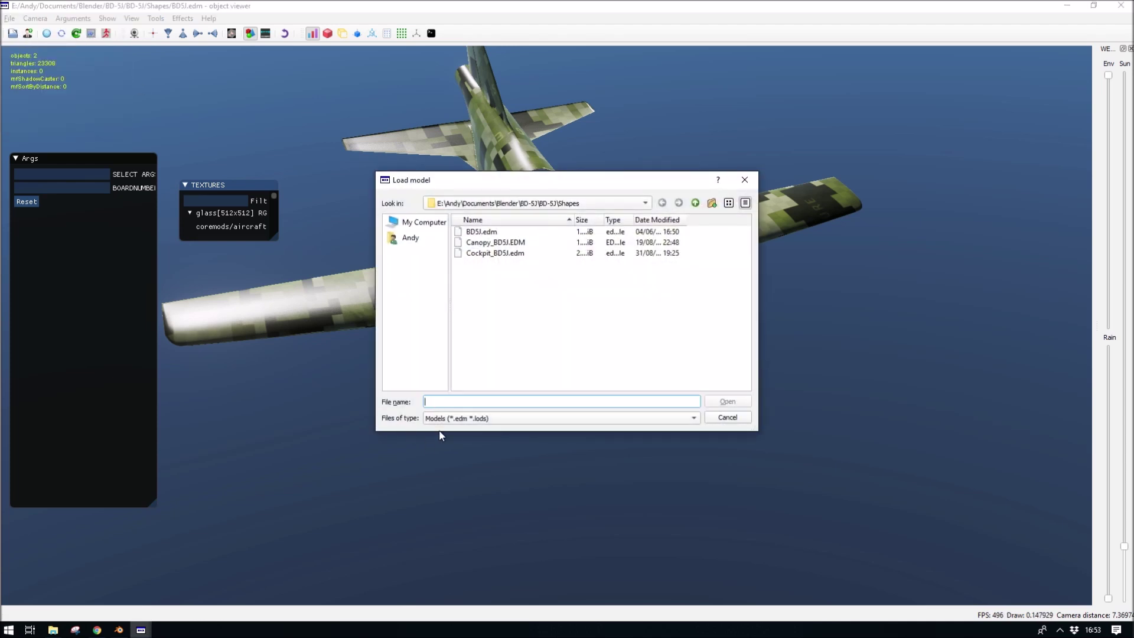
left_click(421, 225)
left_click(469, 232)
double_click(470, 233)
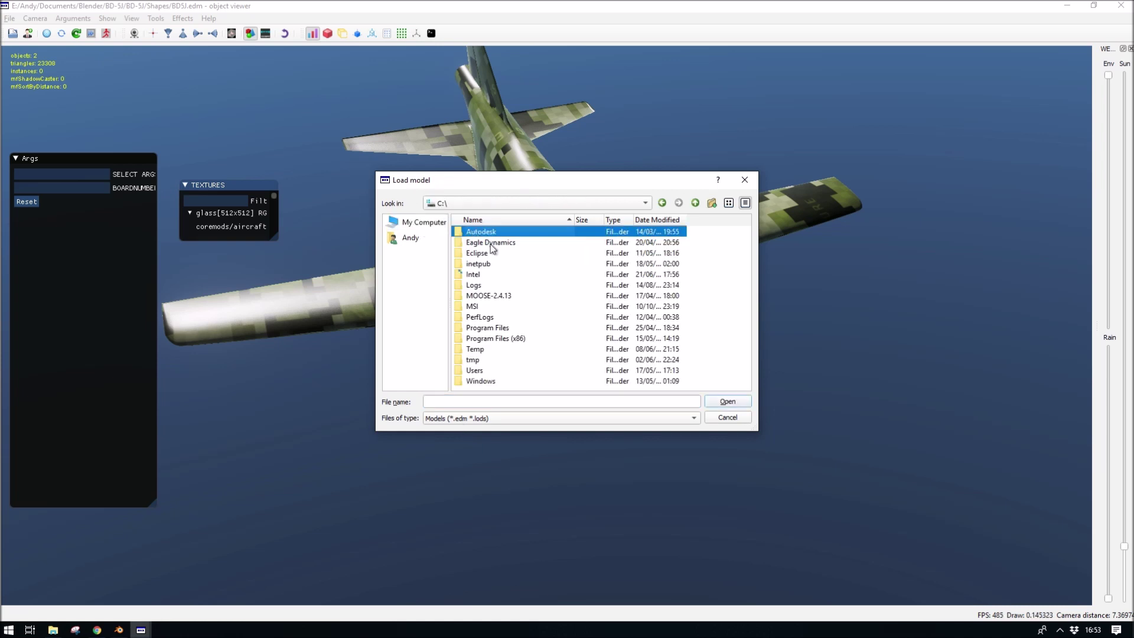
double_click(490, 243)
left_click(485, 233)
double_click(485, 233)
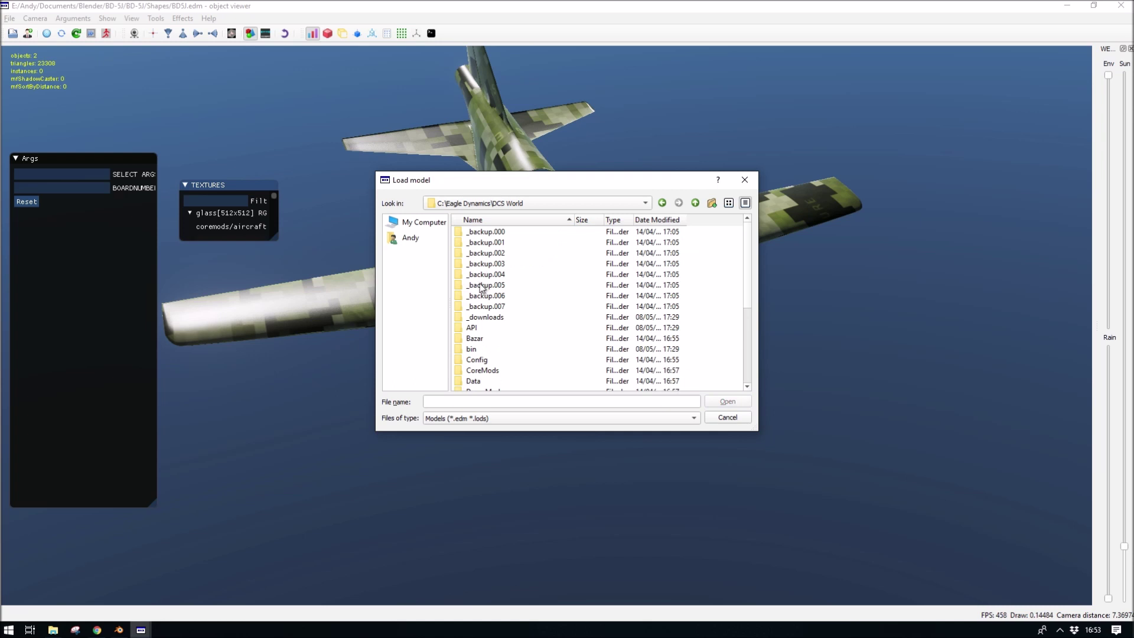
double_click(481, 370)
double_click(480, 233)
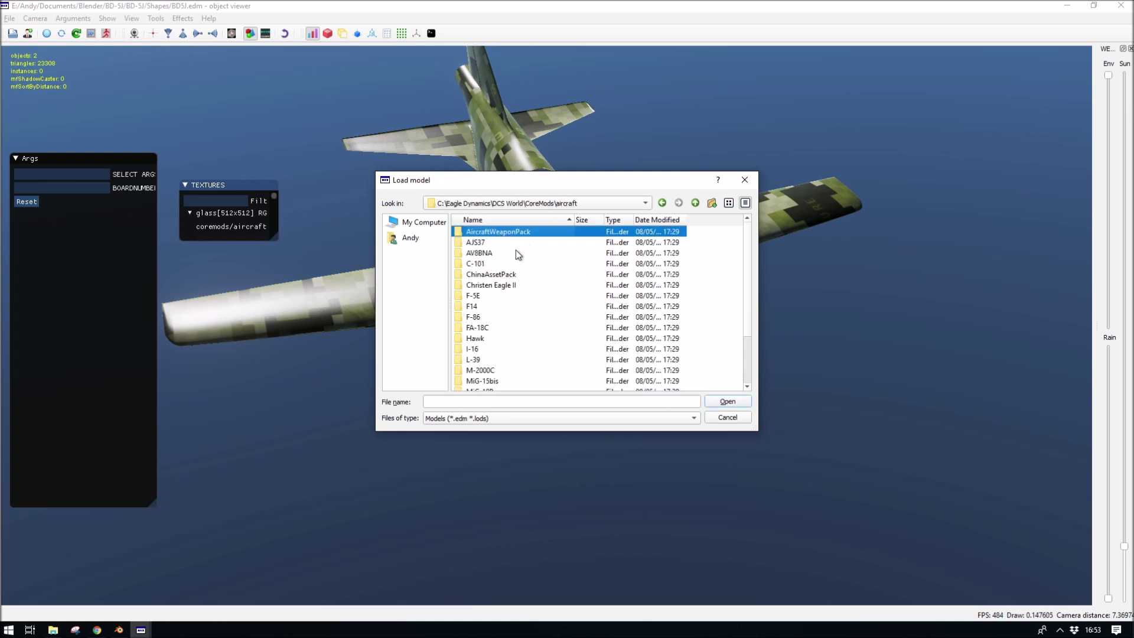
Load the model f-14b.edm from the Shapes folder of the F14 aircraft.
left_click(481, 306)
double_click(482, 305)
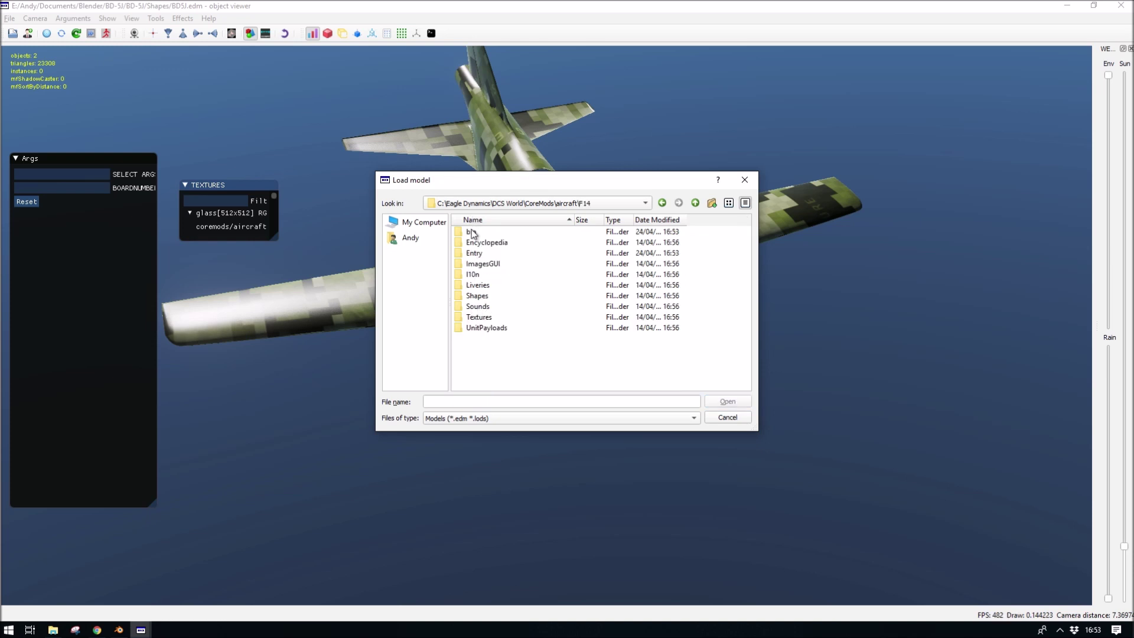
left_click(485, 297)
double_click(484, 297)
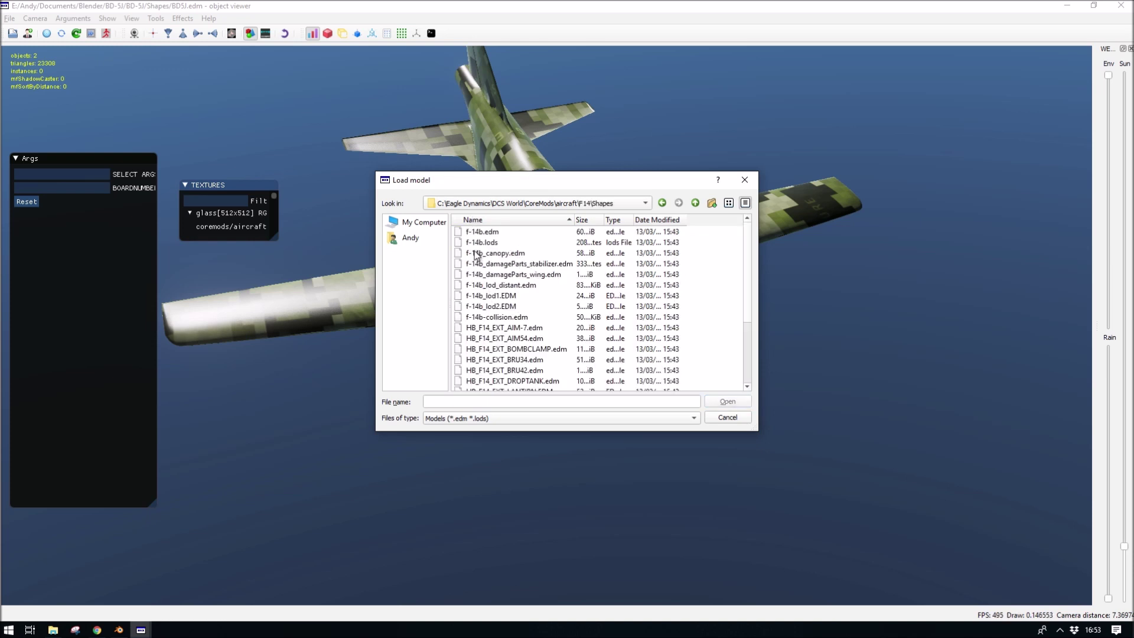
left_click(495, 233)
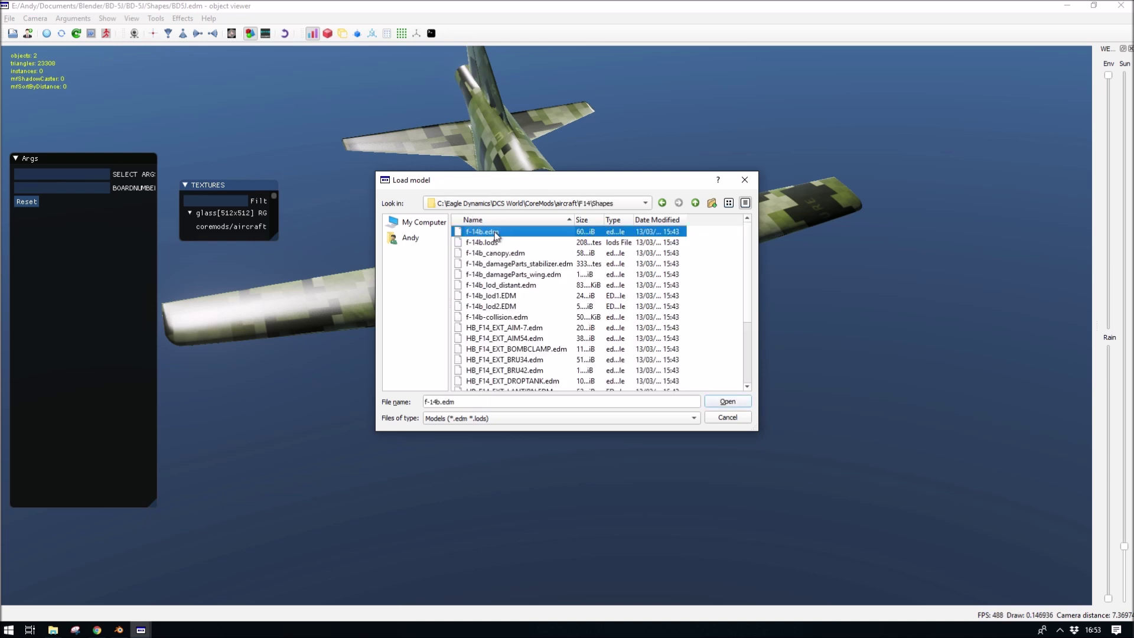
left_click(730, 400)
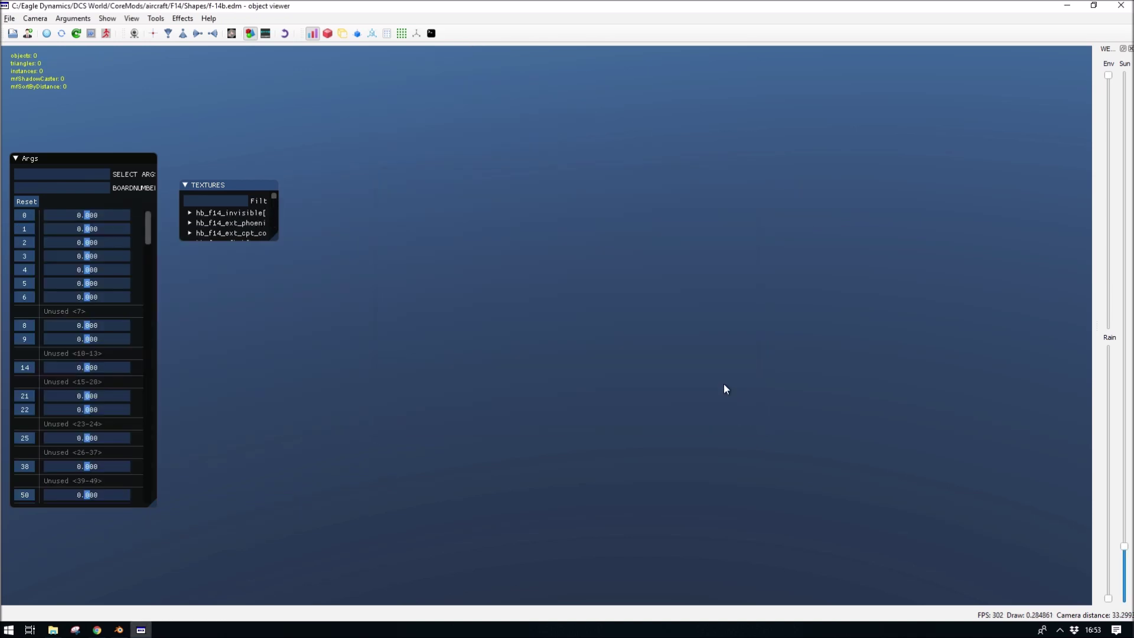